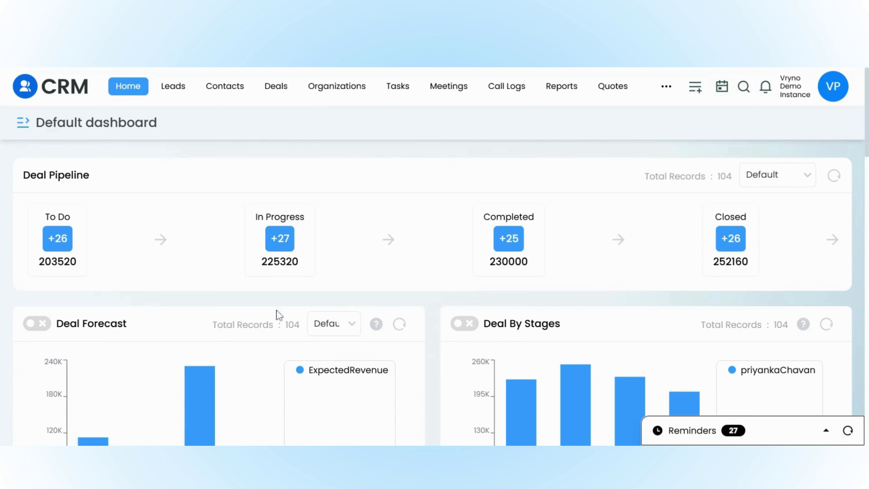
Look through the default dashboard's widgets, from the deal pipeline and charts to the tasks and notes.
scroll(236, 260, down, 4)
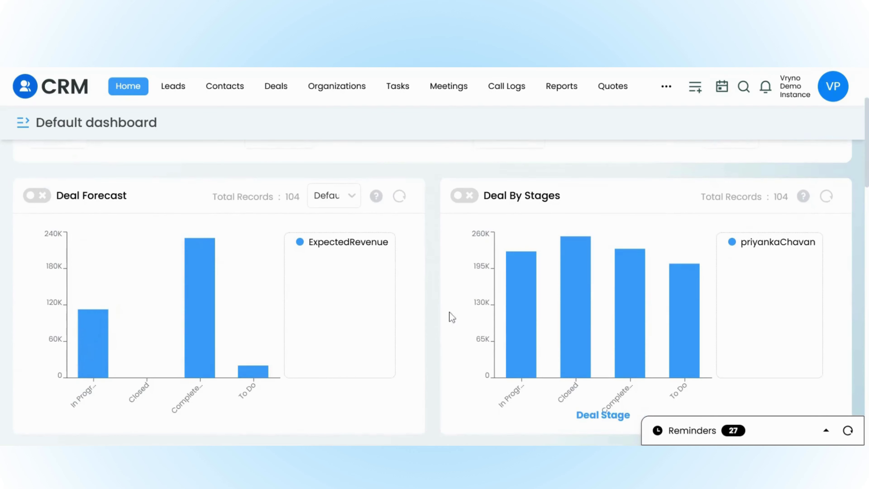
scroll(441, 312, down, 4)
scroll(446, 284, down, 4)
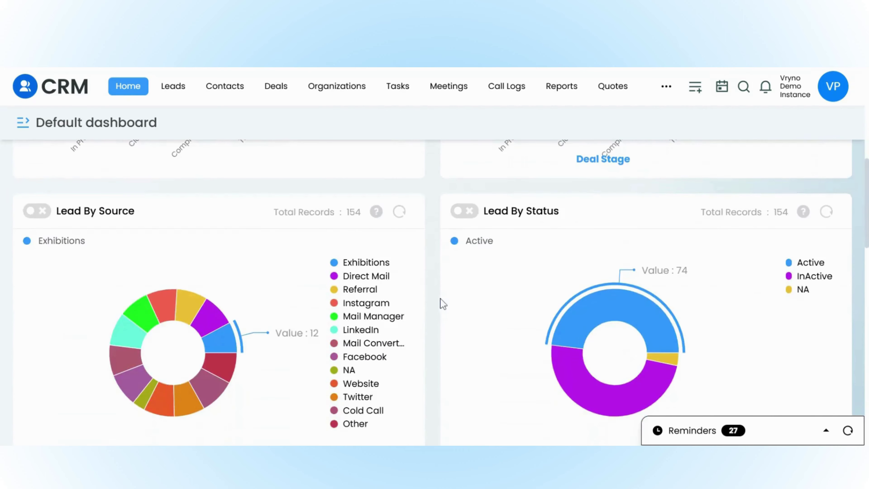
scroll(441, 299, down, 20)
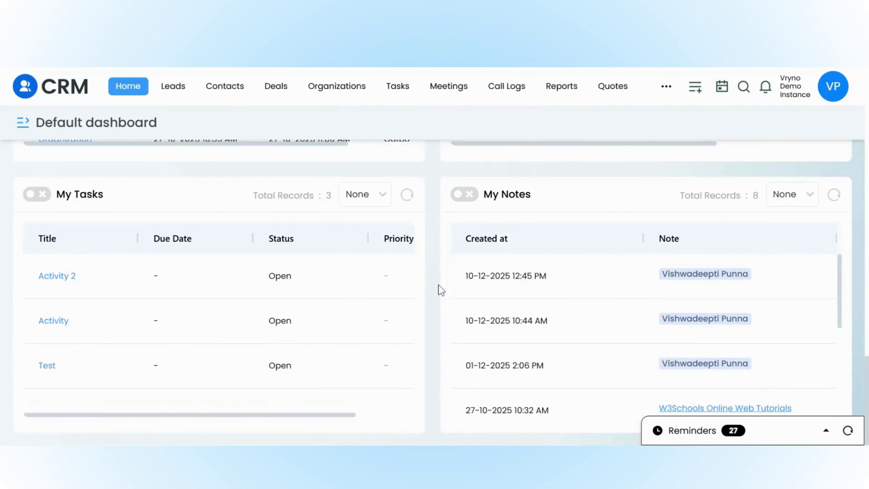
Open the form for creating a new dashboard and examine its name field, widget toggles and sharing options.
click(23, 122)
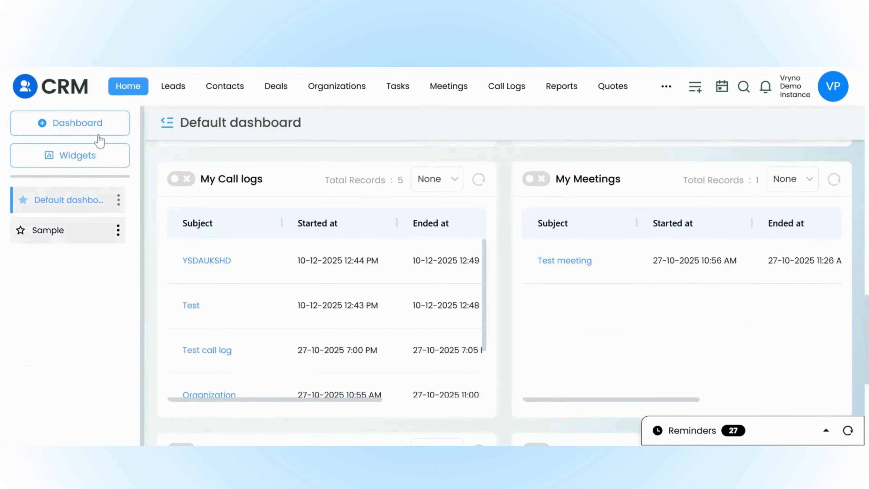
click(98, 137)
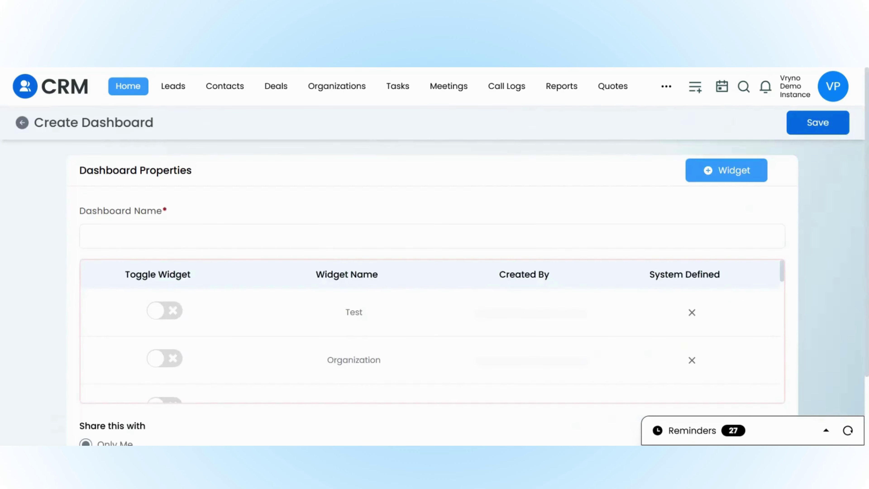
scroll(270, 202, down, 3)
scroll(279, 217, up, 3)
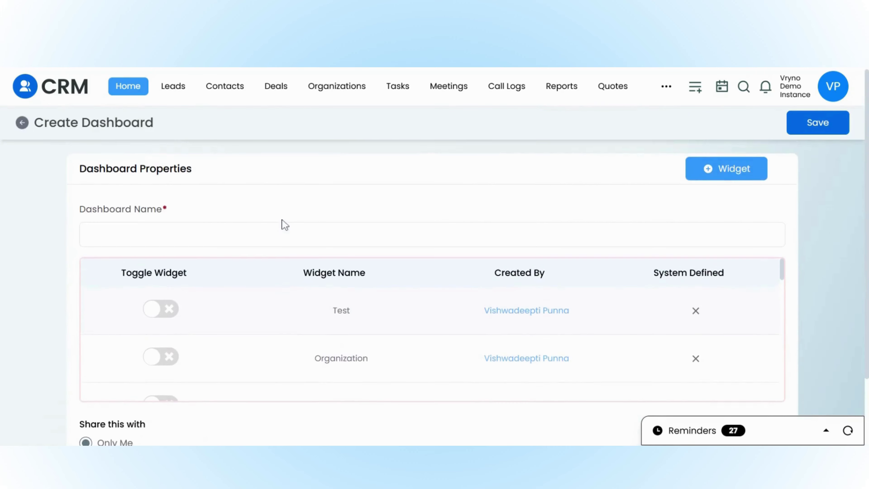
scroll(310, 343, down, 6)
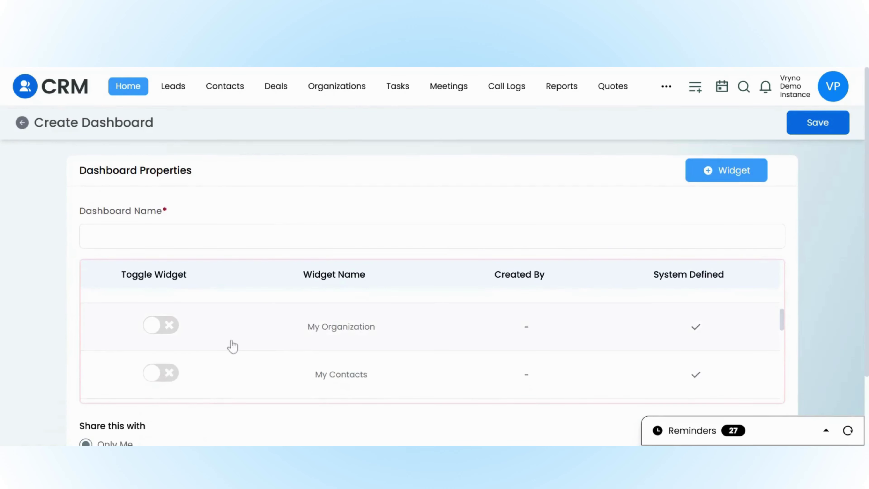
scroll(276, 211, down, 3)
scroll(180, 199, up, 5)
scroll(161, 175, up, 3)
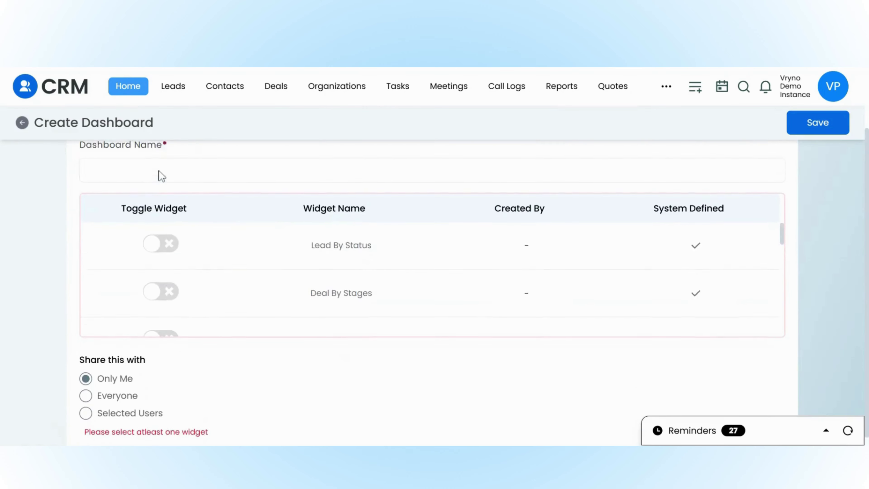
scroll(418, 229, down, 3)
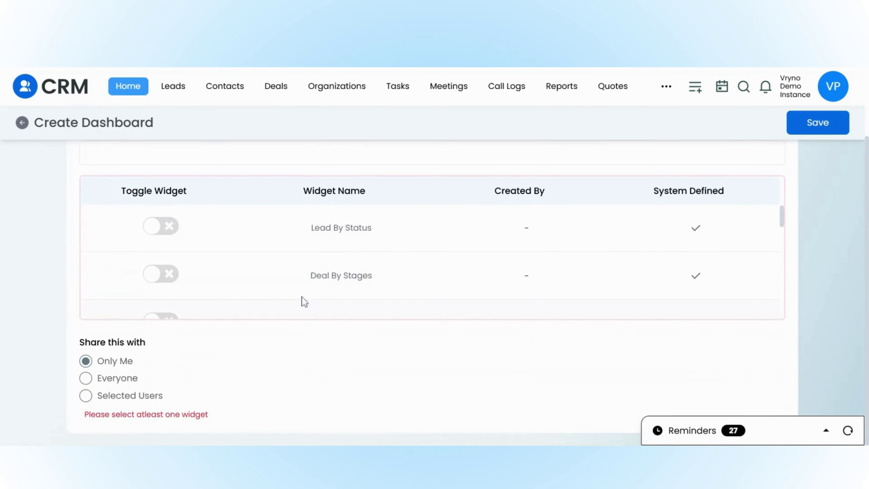
scroll(304, 243, down, 5)
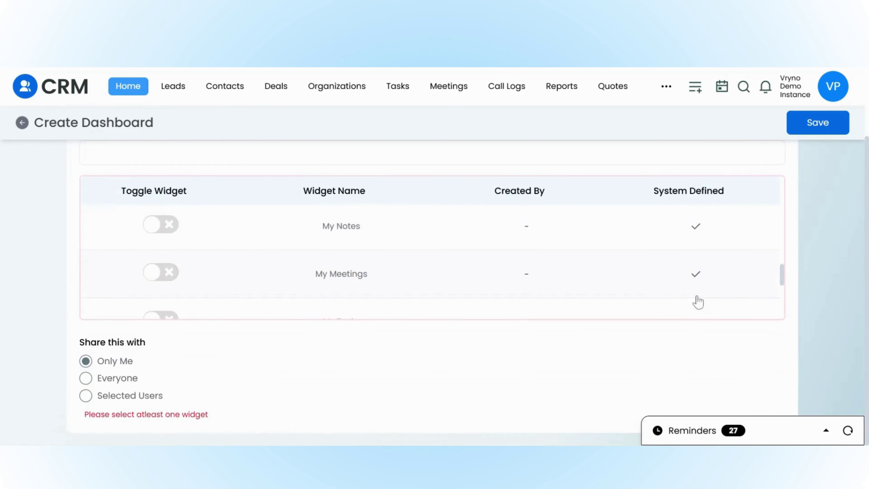
scroll(458, 220, up, 4)
scroll(433, 274, up, 3)
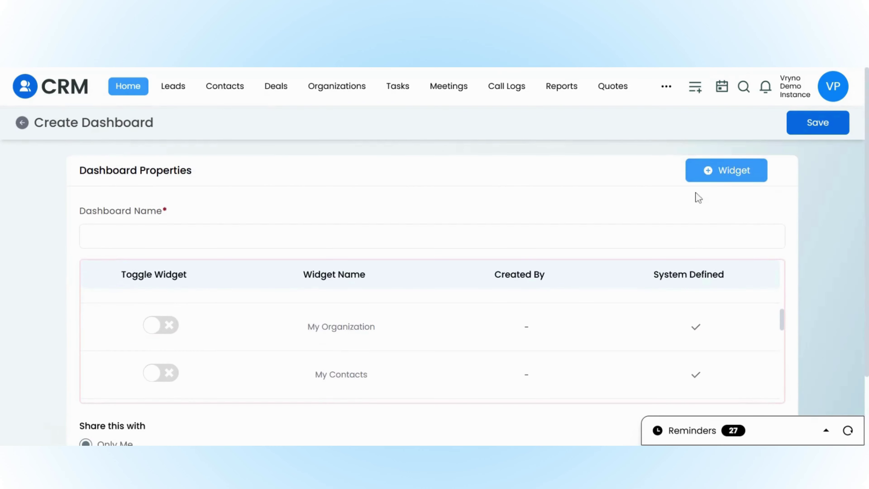
scroll(343, 343, down, 2)
scroll(91, 355, down, 3)
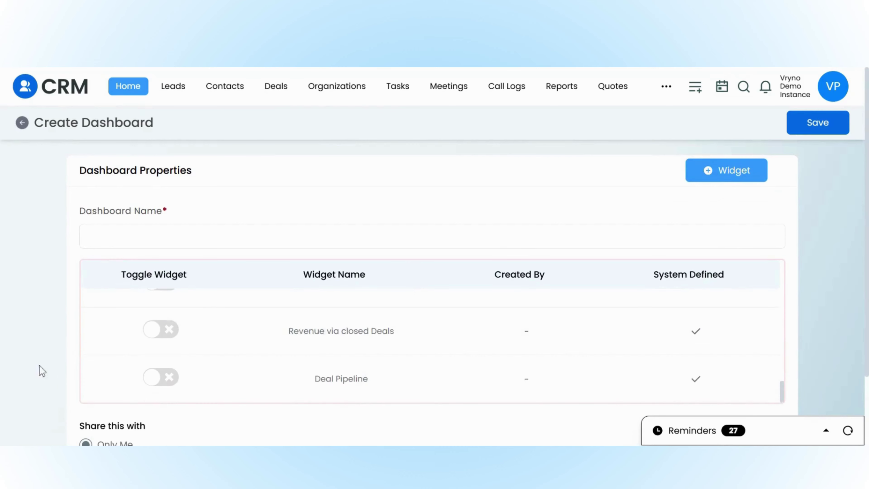
scroll(38, 368, down, 3)
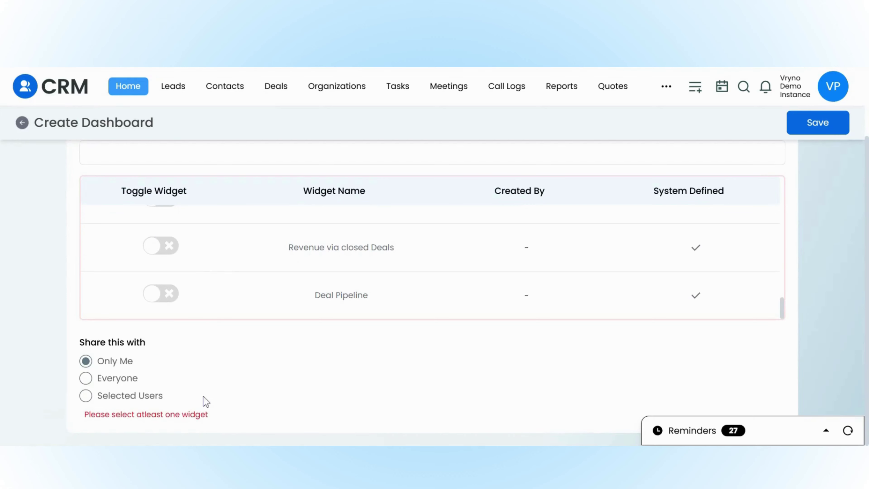
scroll(194, 396, up, 3)
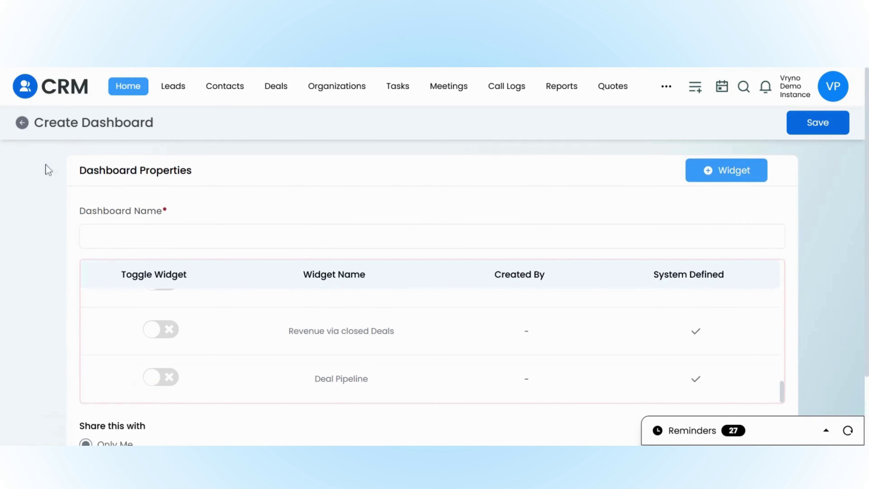
Leave the new dashboard form without saving and open the list of dashboard widgets.
click(141, 96)
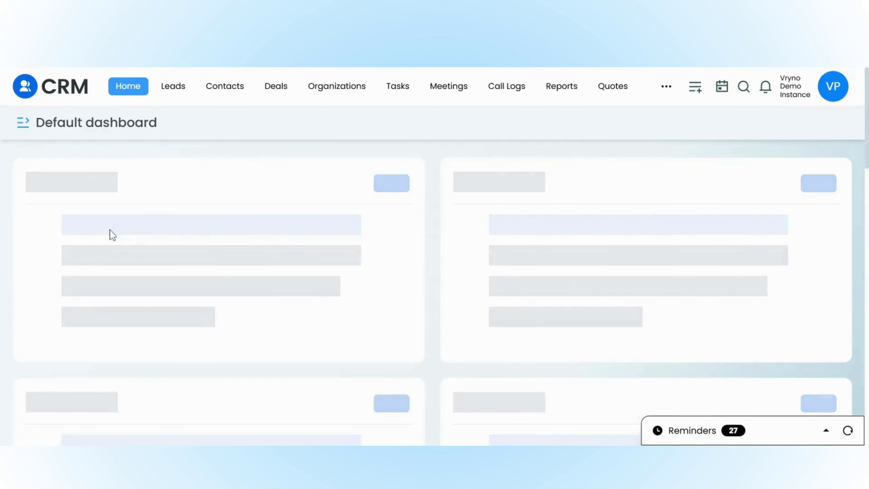
click(23, 122)
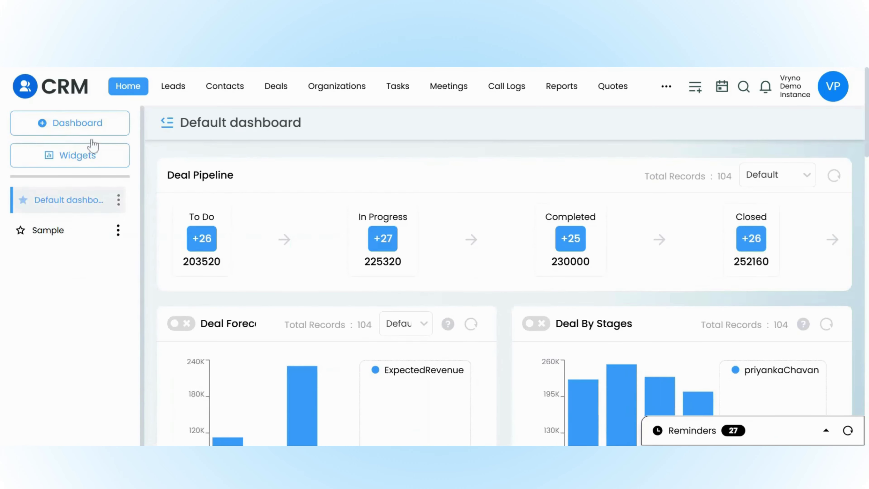
click(91, 155)
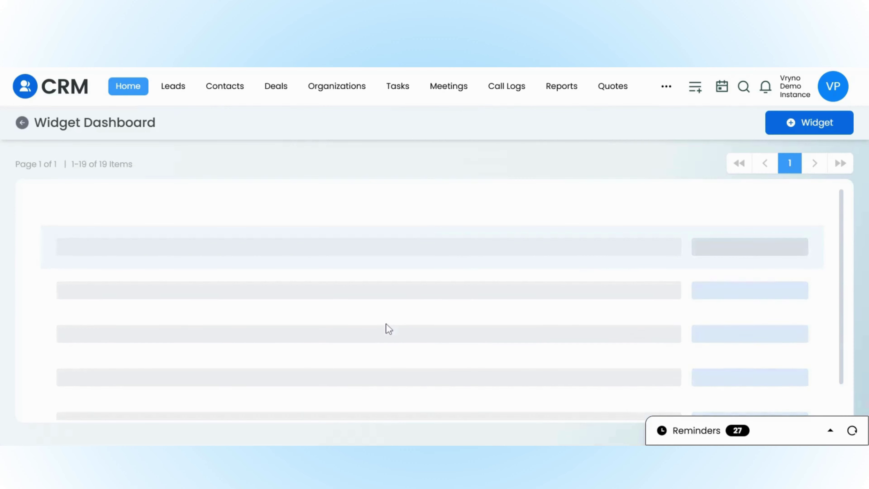
Check the graph types offered for a new widget and close the creation form without saving.
click(776, 122)
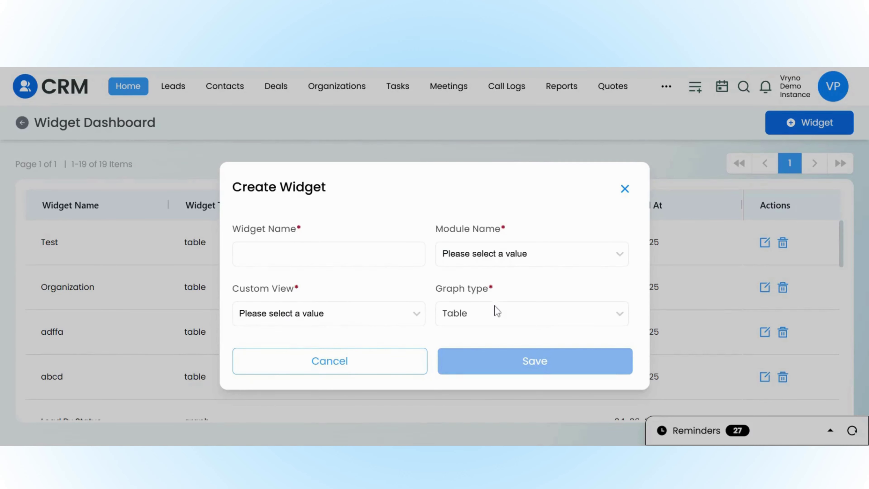
click(488, 304)
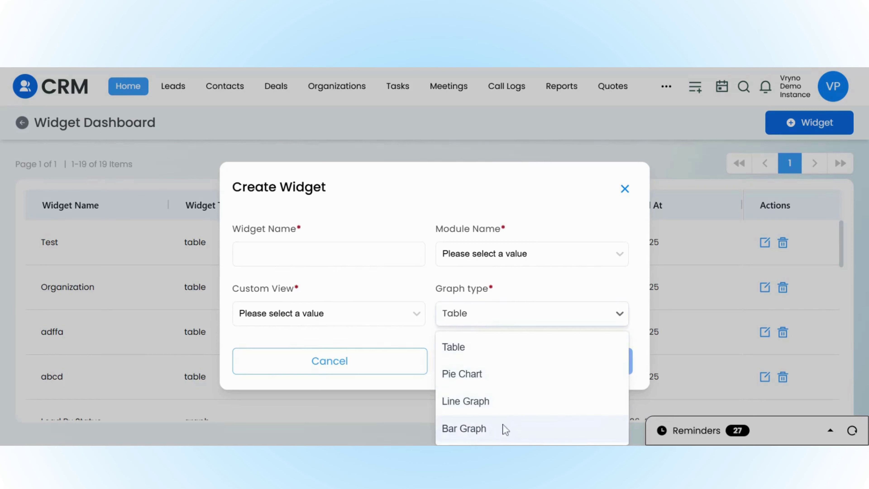
click(397, 215)
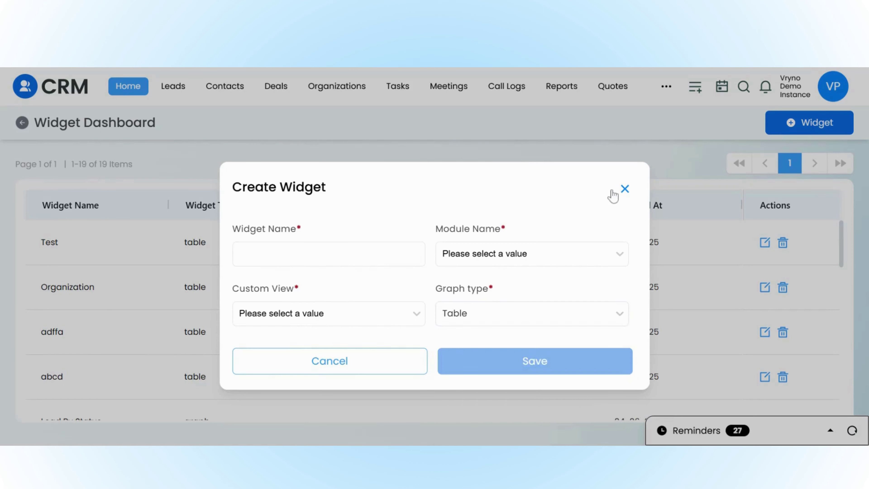
click(625, 190)
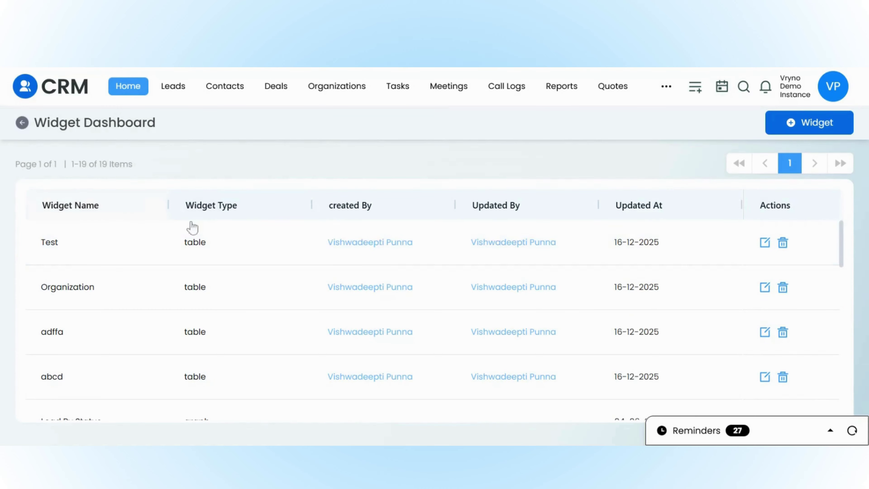
Look through the full list of existing widgets and their types, and return to its beginning.
scroll(223, 321, down, 5)
scroll(226, 315, down, 10)
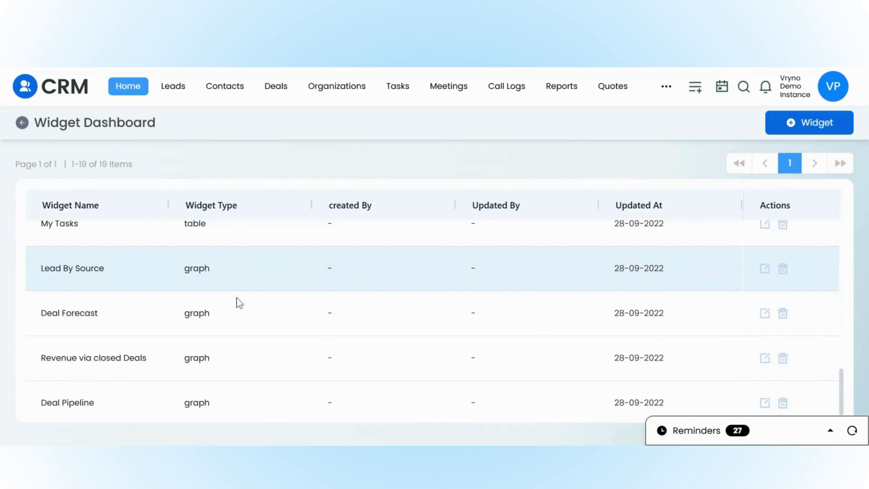
scroll(493, 282, up, 7)
scroll(495, 281, up, 12)
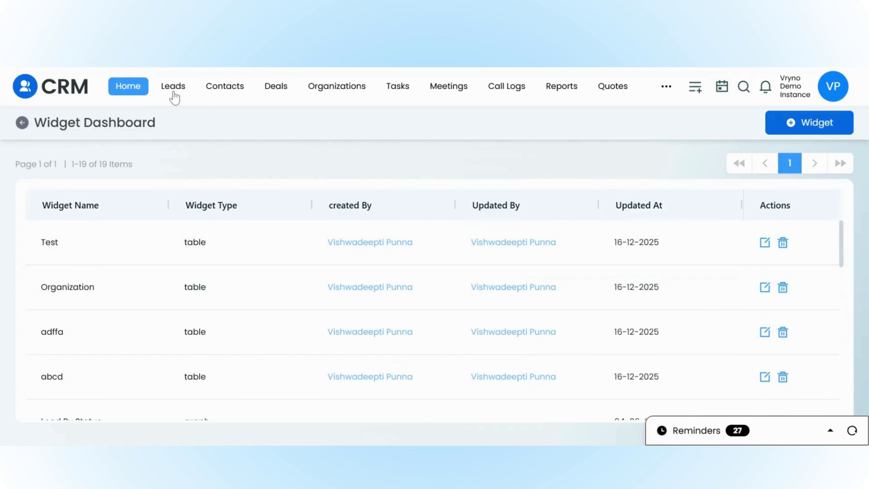
Open the Leads module and look through the additional modules that do not fit in the main navigation.
click(146, 92)
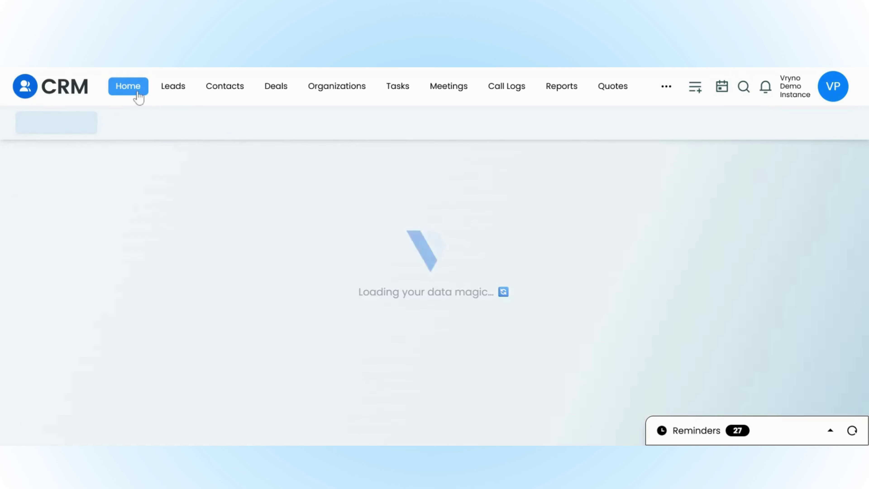
click(173, 89)
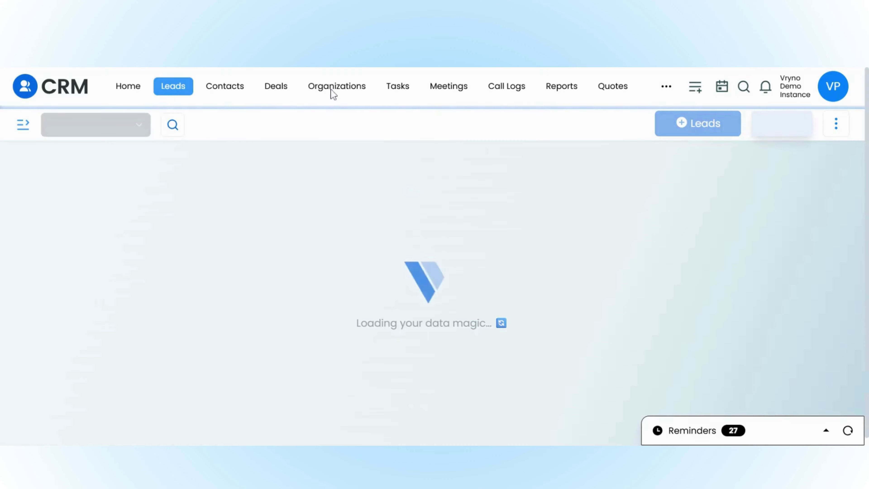
click(665, 90)
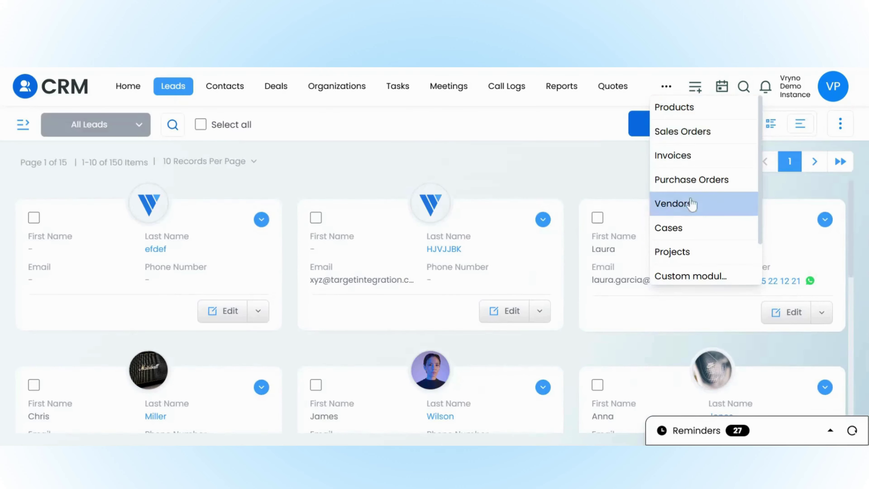
scroll(689, 200, down, 2)
scroll(697, 241, up, 1)
scroll(696, 241, up, 1)
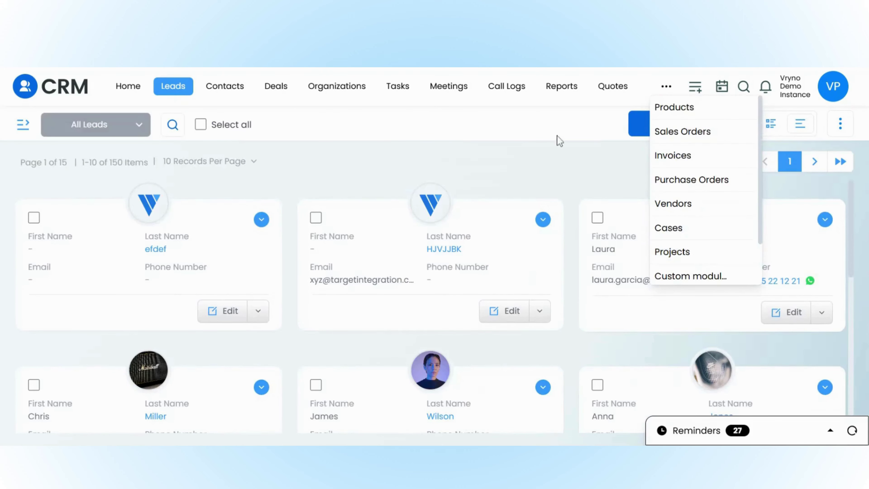
click(548, 122)
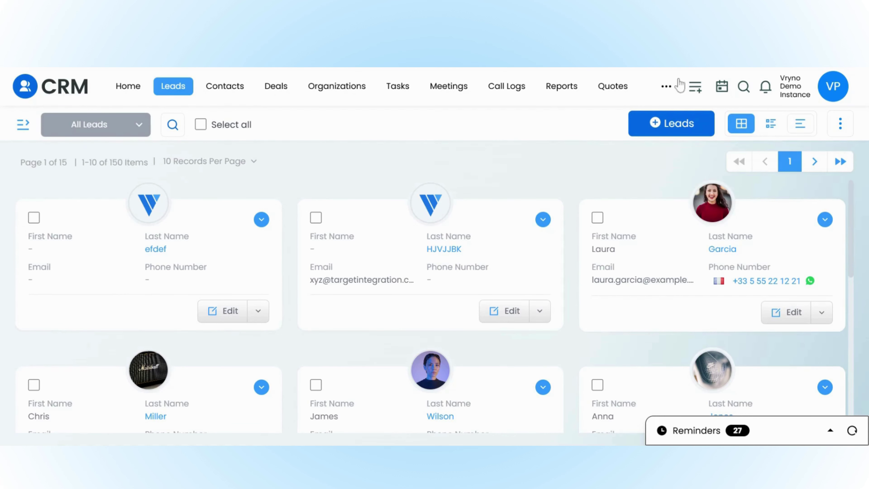
Open the quick-create form for a lead, review its fields and close it without saving.
click(695, 87)
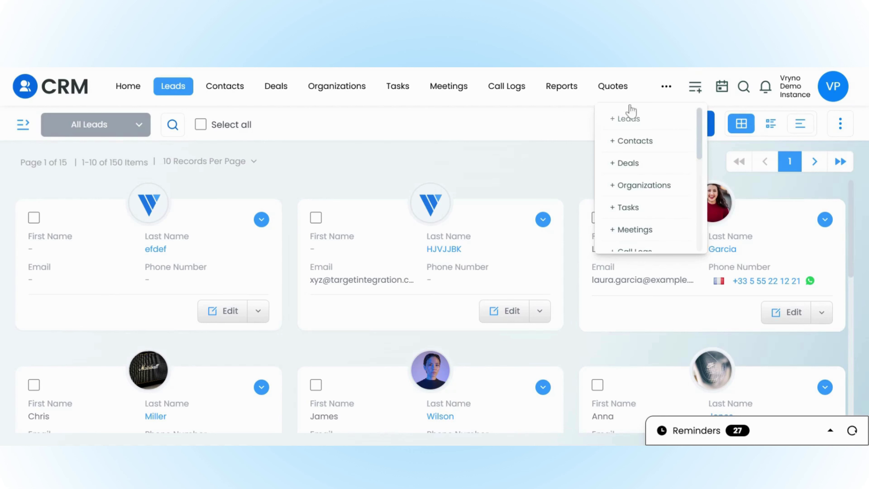
scroll(654, 144, down, 5)
scroll(653, 137, up, 5)
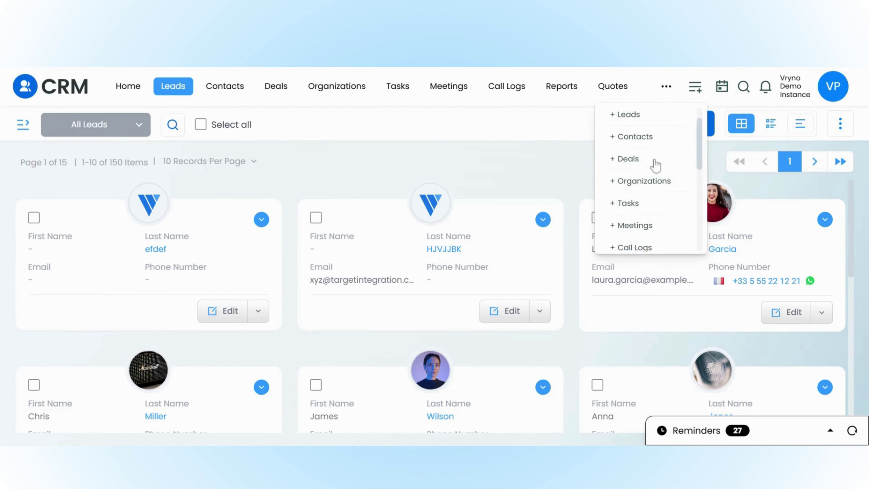
click(629, 119)
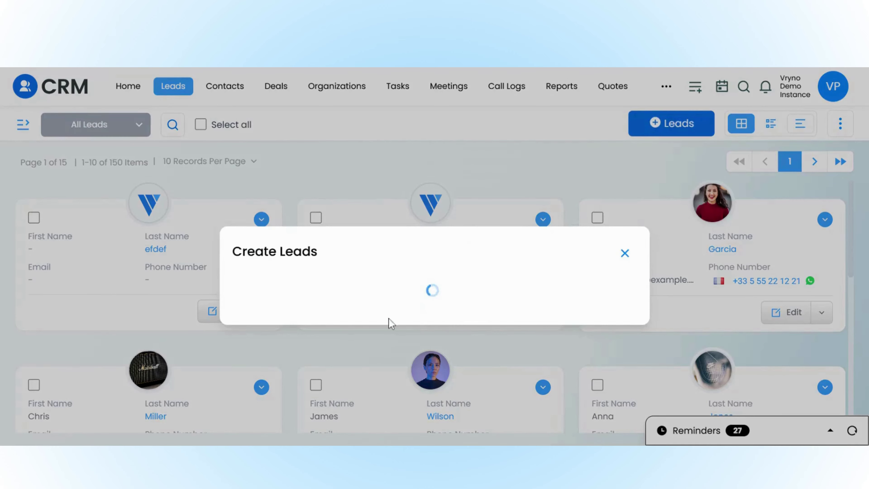
scroll(413, 273, down, 3)
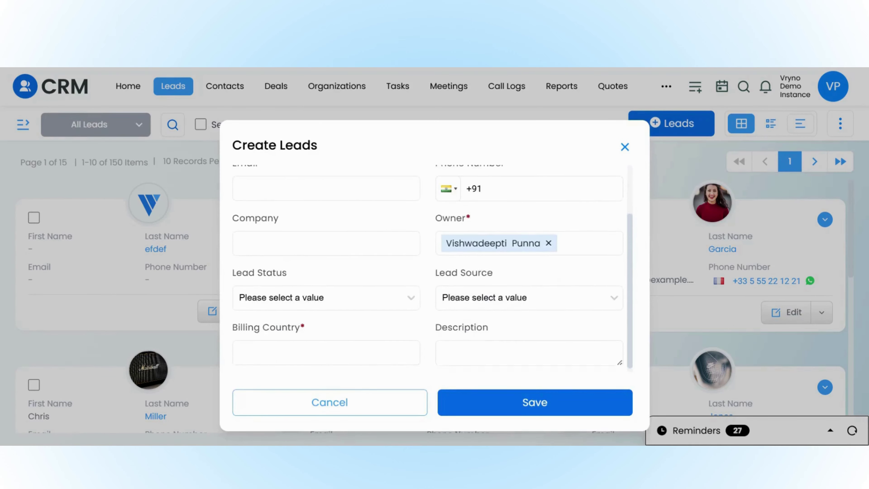
scroll(424, 278, up, 2)
scroll(424, 279, down, 2)
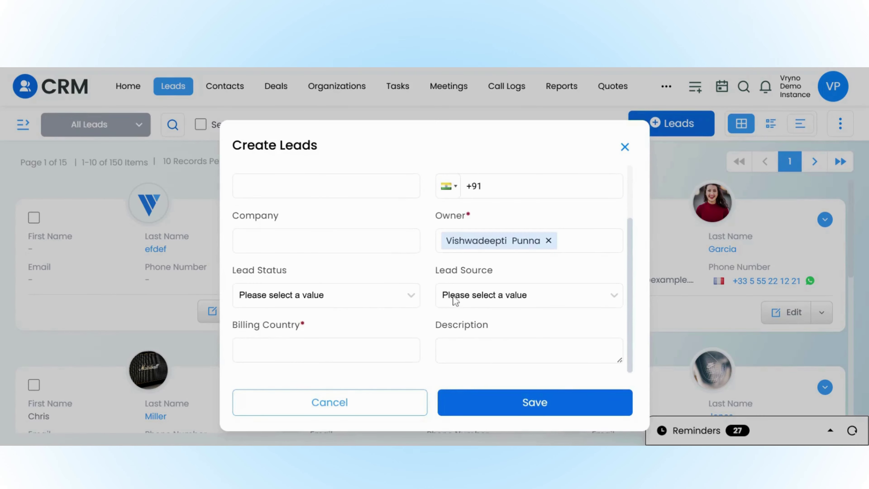
click(625, 147)
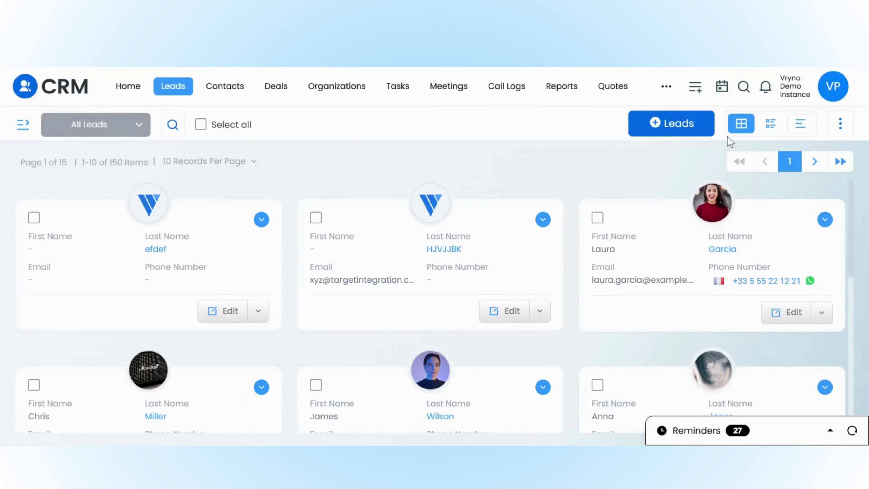
Open the calendar and look through all hours of the current week's schedule.
click(720, 89)
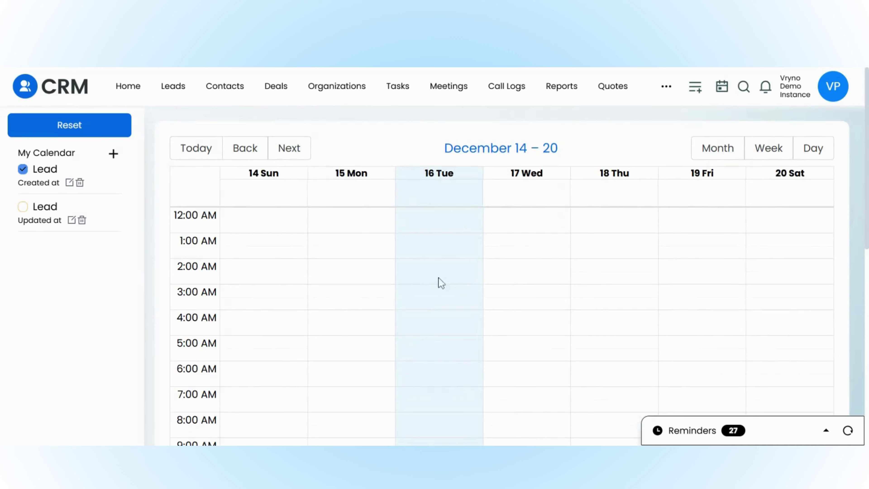
scroll(425, 284, down, 7)
scroll(471, 296, down, 2)
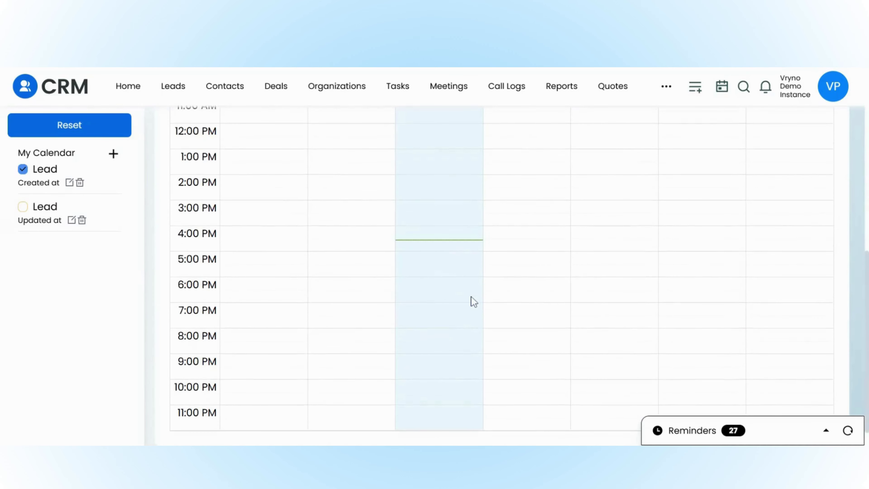
scroll(471, 297, up, 10)
scroll(475, 296, down, 6)
scroll(475, 295, down, 1)
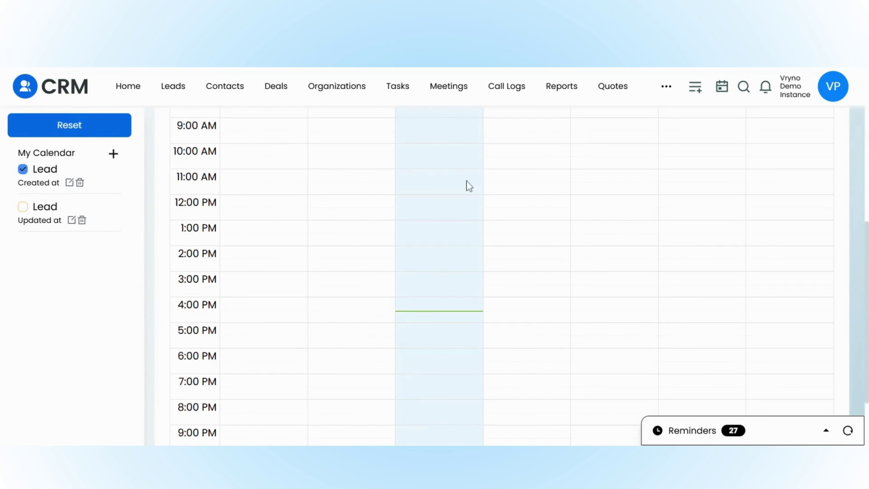
scroll(405, 263, up, 4)
scroll(406, 267, up, 5)
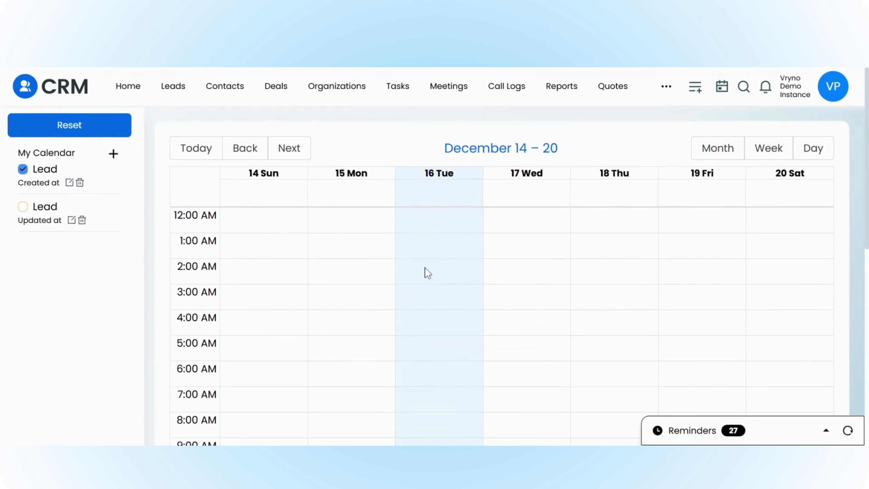
scroll(448, 325, down, 5)
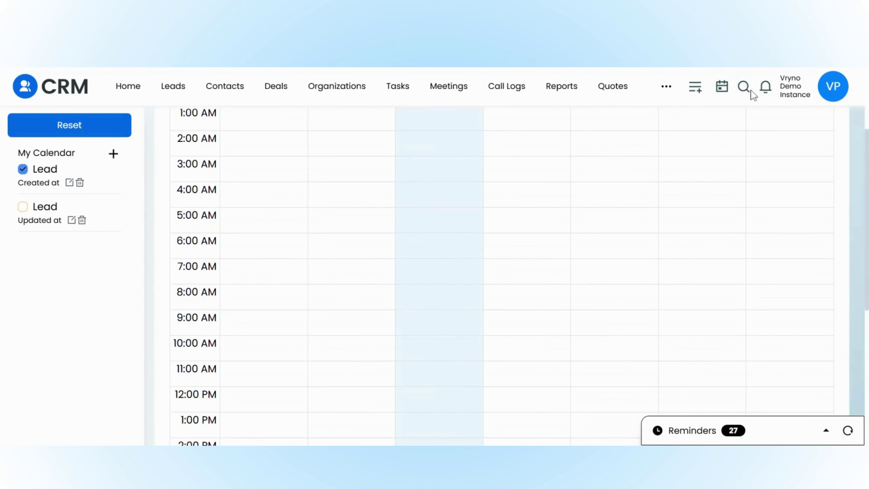
View the global search dialog and the list of all notifications, closing each one after viewing.
click(745, 87)
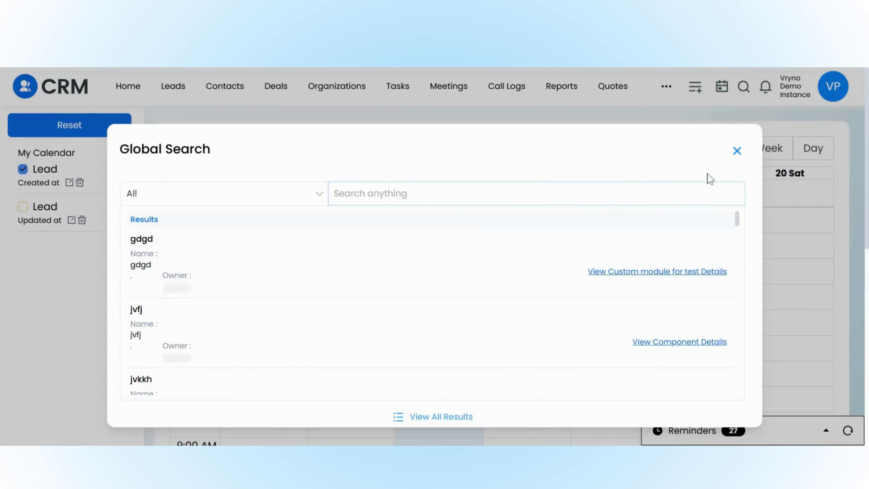
click(738, 152)
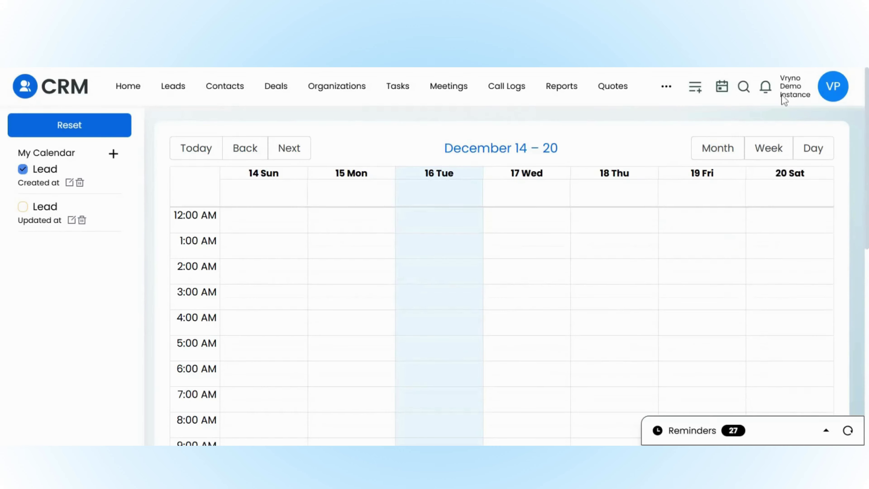
click(766, 90)
scroll(823, 301, down, 5)
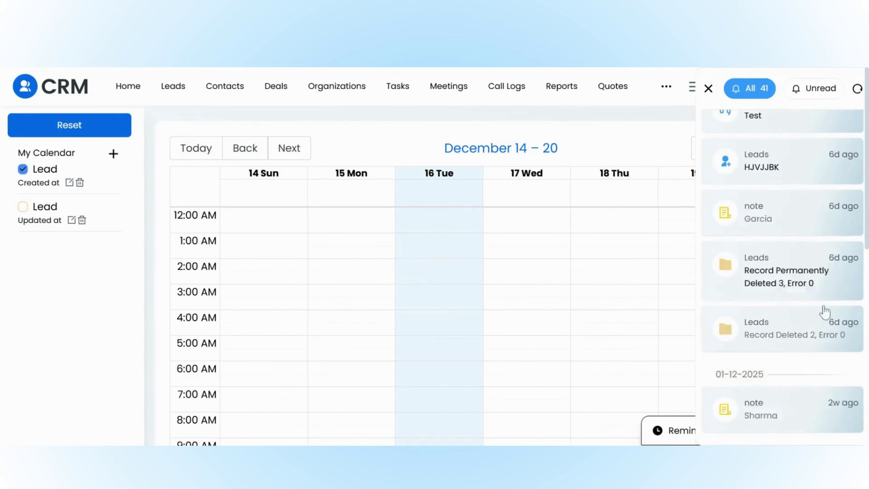
scroll(823, 308, up, 5)
click(709, 88)
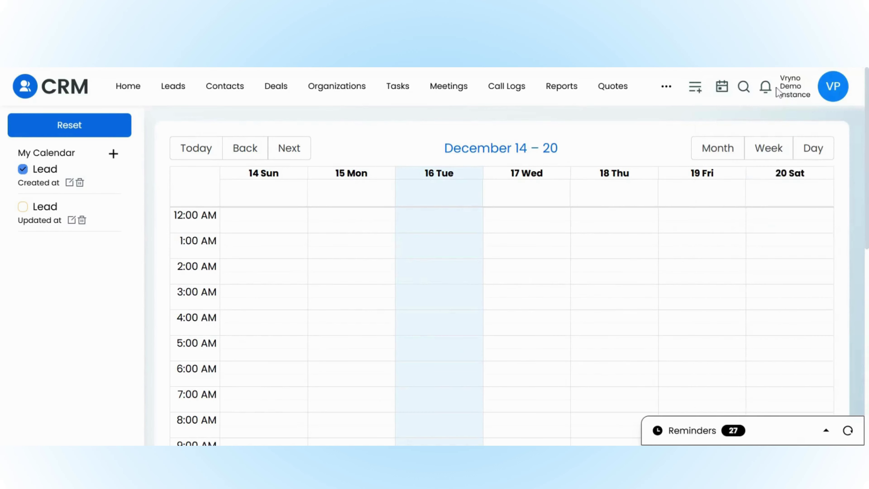
Go to the Instance Dashboard and launch the Vryno Demo Instance.
click(831, 86)
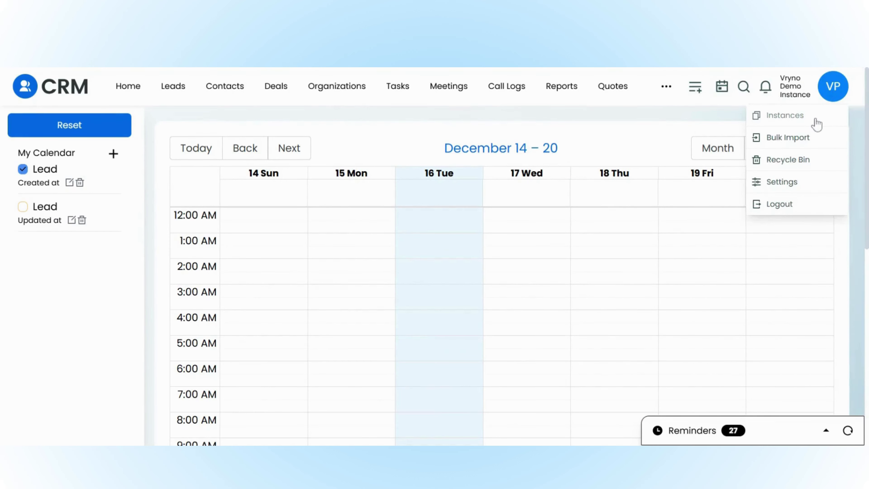
click(816, 120)
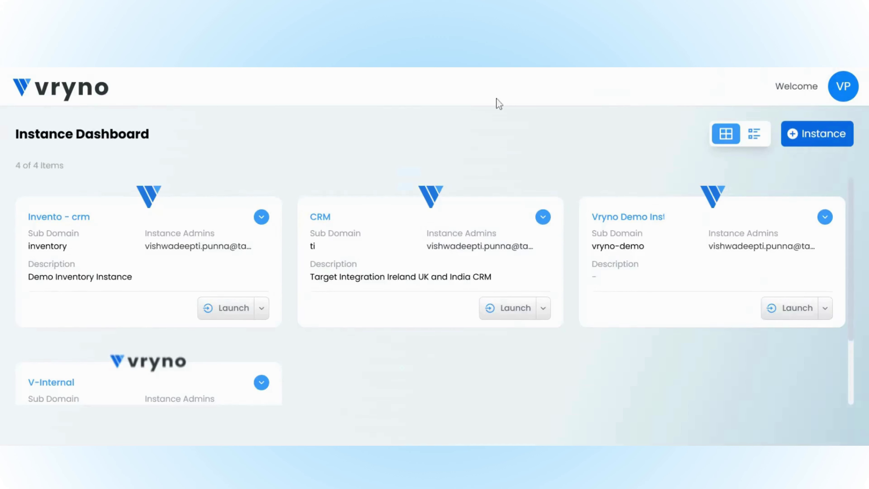
click(680, 276)
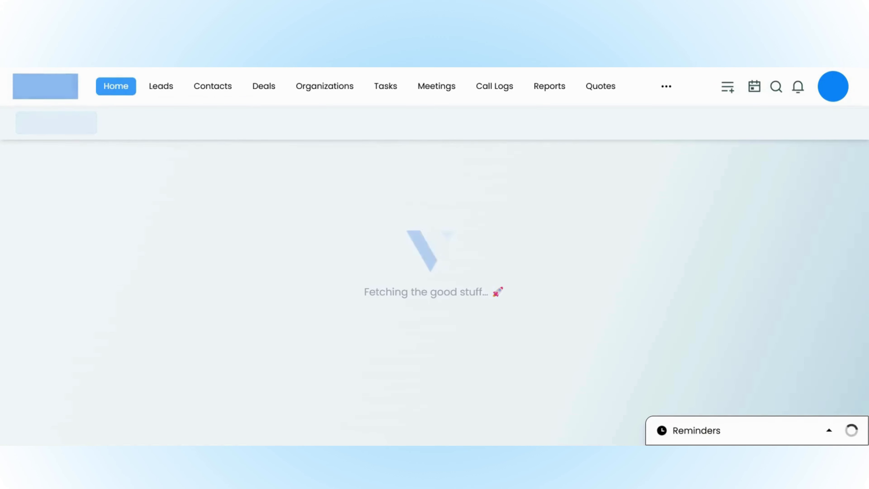
Open the Personal Settings page and examine its personal details, local information and additional information sections.
click(835, 95)
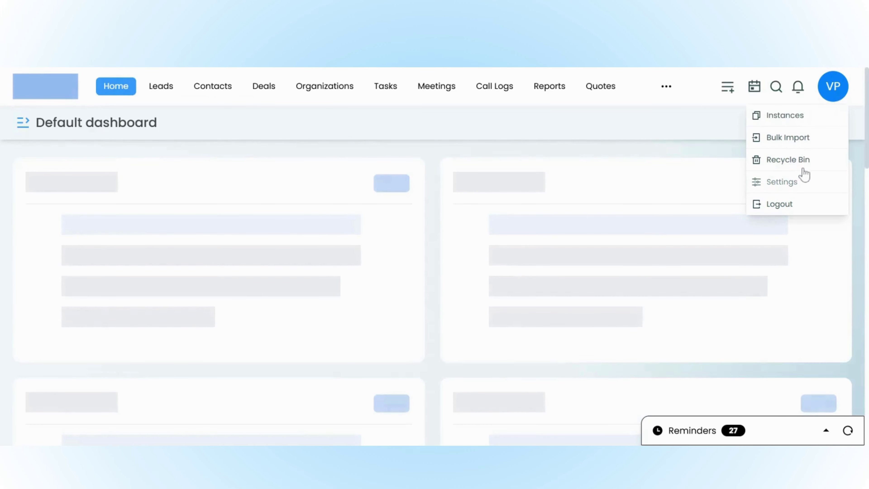
click(805, 181)
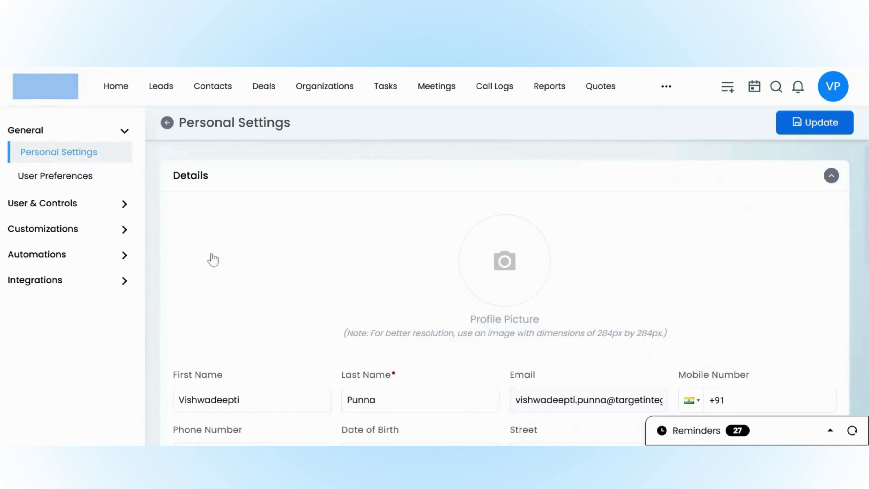
scroll(310, 297, down, 1)
scroll(310, 297, down, 7)
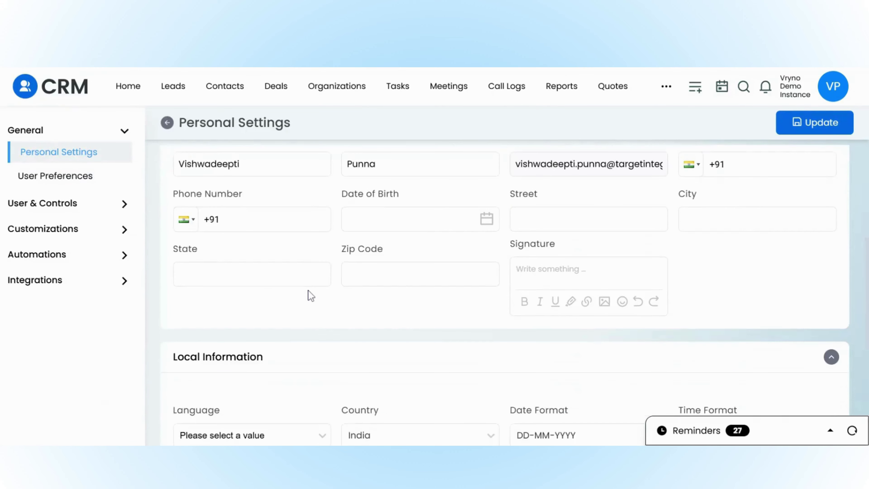
scroll(309, 295, up, 1)
scroll(386, 303, down, 7)
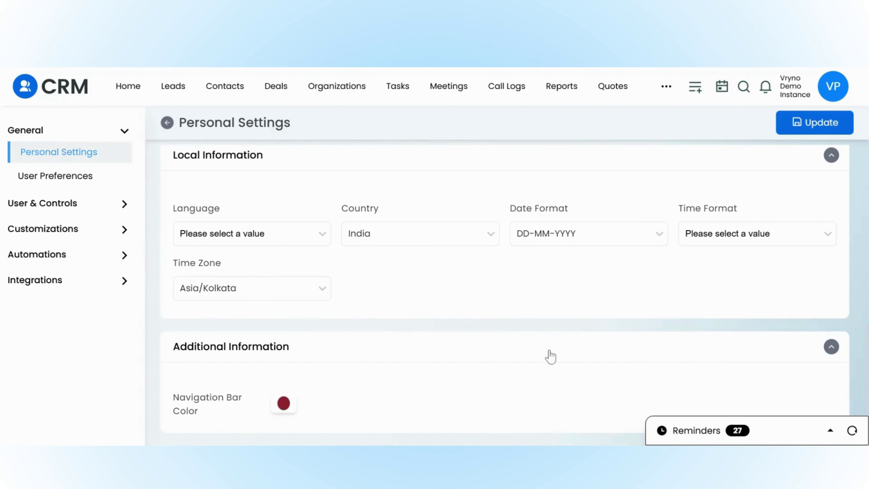
scroll(638, 247, up, 2)
scroll(323, 369, up, 9)
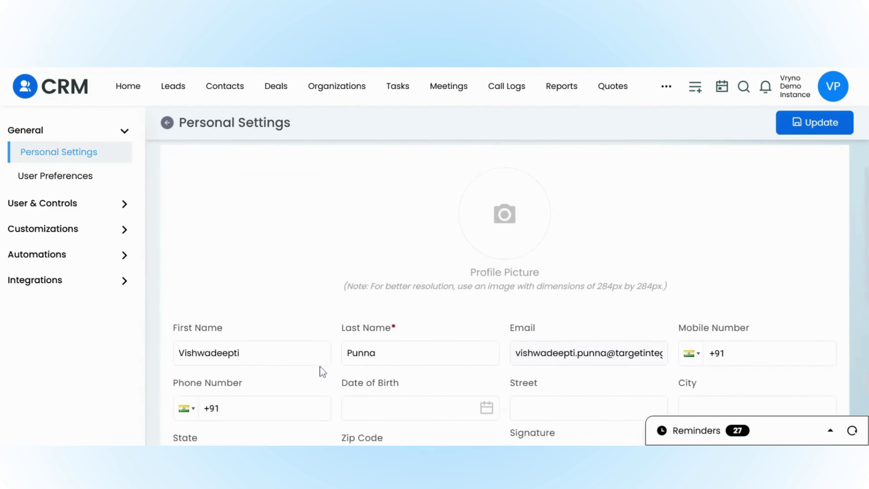
scroll(322, 369, down, 9)
scroll(554, 267, up, 2)
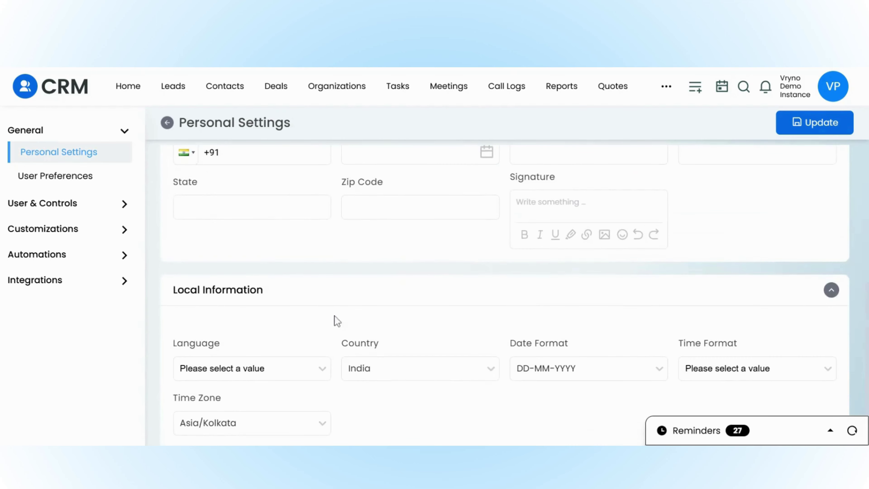
scroll(337, 321, up, 2)
Open User Preferences and look through the notification pop-up settings for all modules.
click(82, 182)
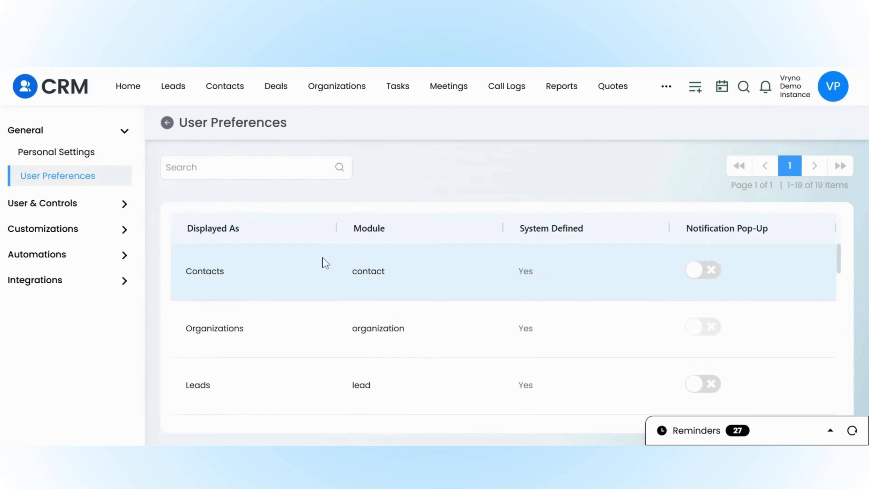
scroll(407, 328, down, 5)
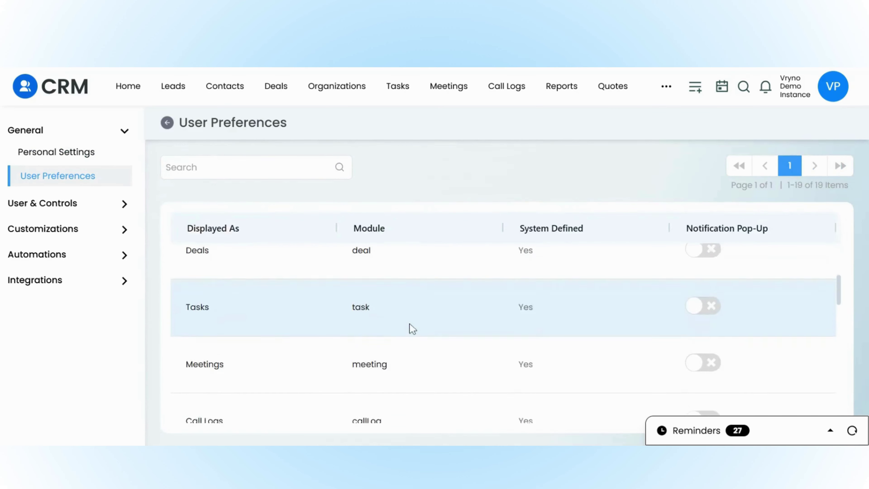
scroll(413, 329, down, 10)
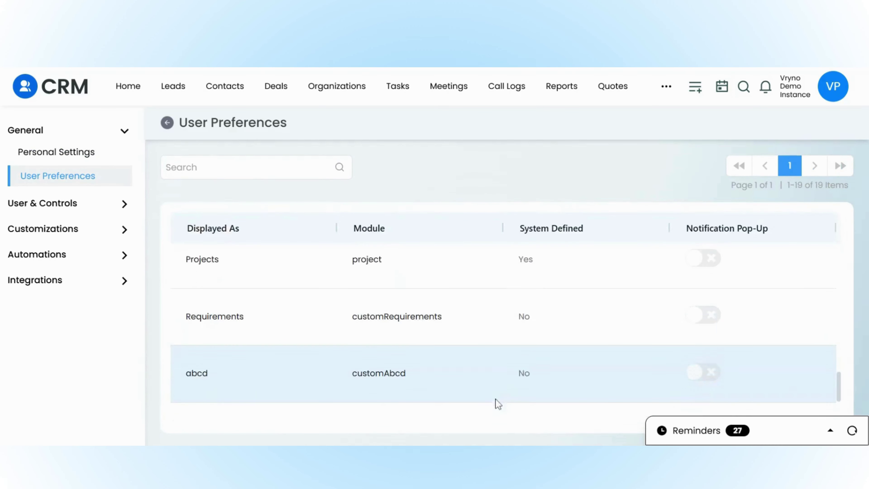
scroll(545, 361, down, 3)
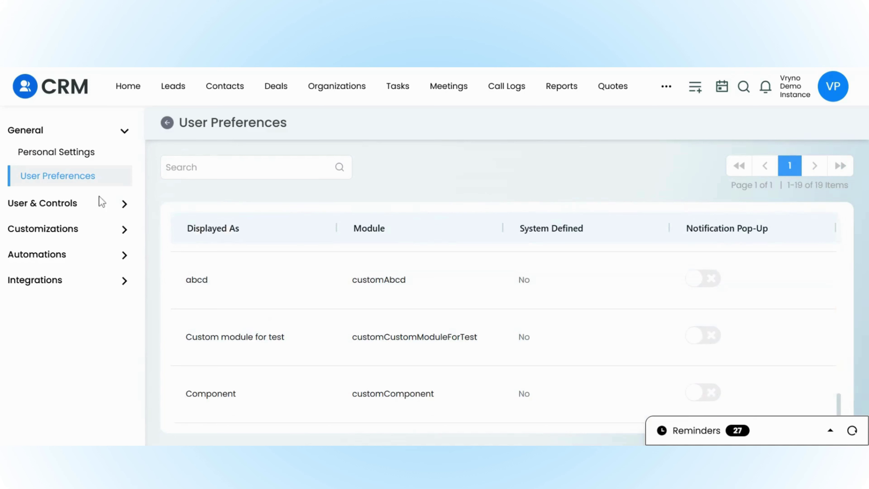
Open the Users list under User & Controls and review each user's role and active status.
click(99, 202)
click(90, 223)
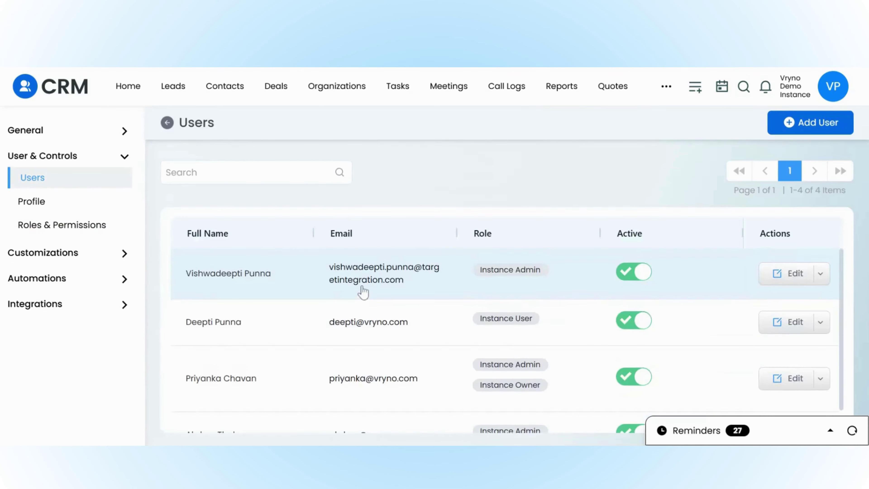
scroll(455, 338, down, 1)
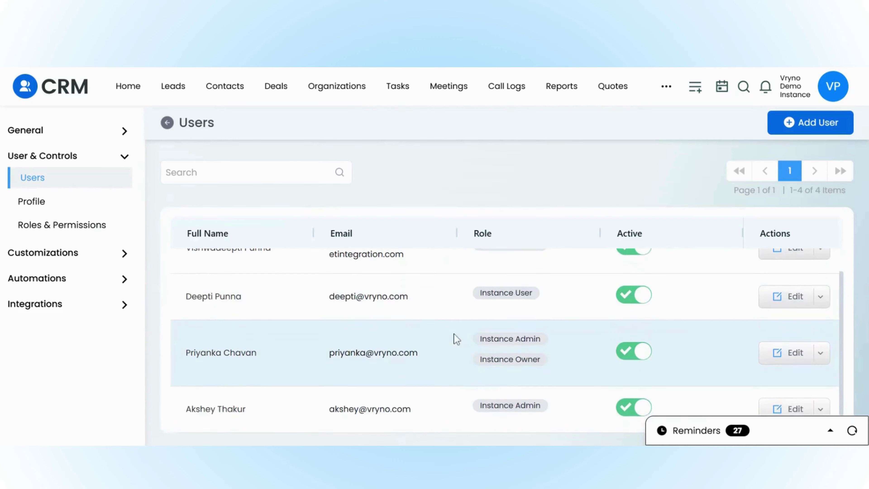
scroll(450, 308, up, 1)
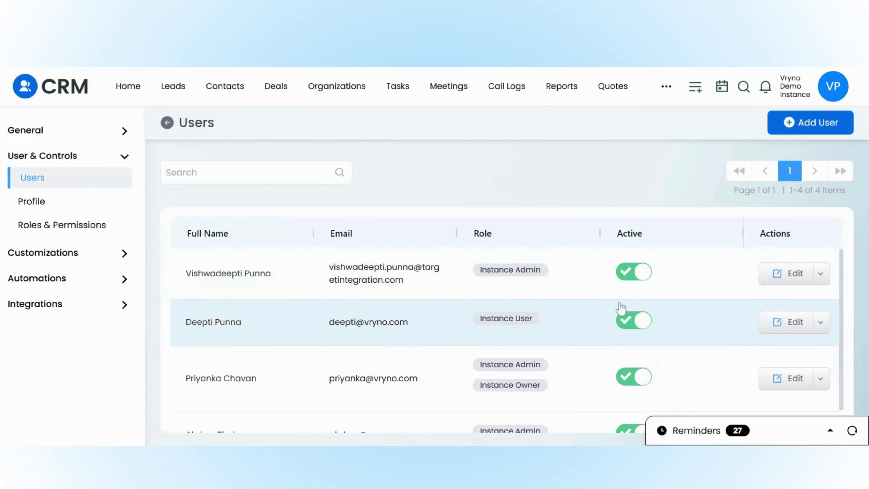
scroll(640, 325, down, 1)
scroll(630, 318, up, 1)
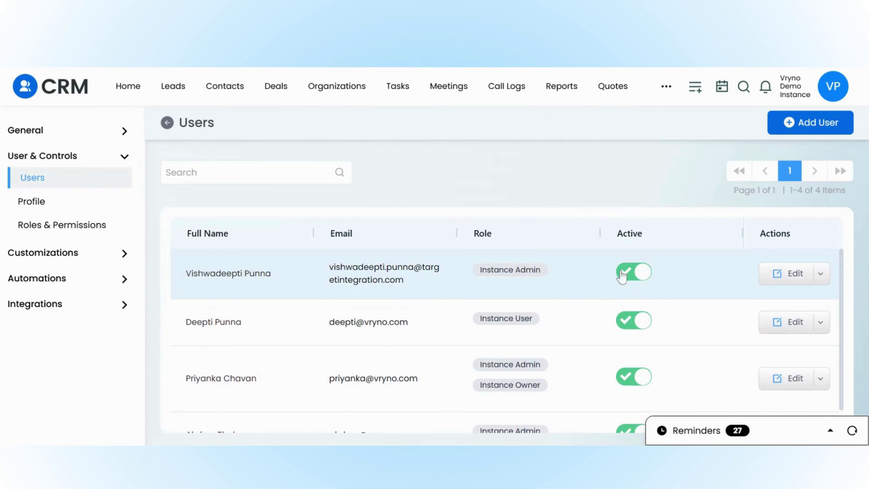
Open the first user for editing and review the roles, profile choice and additional information fields without changing them.
click(791, 276)
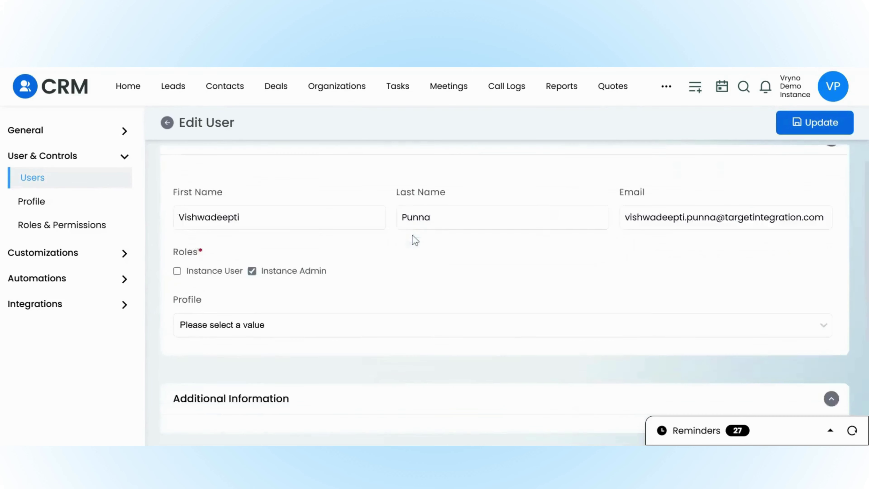
scroll(420, 272, down, 3)
scroll(419, 273, up, 4)
scroll(417, 270, down, 2)
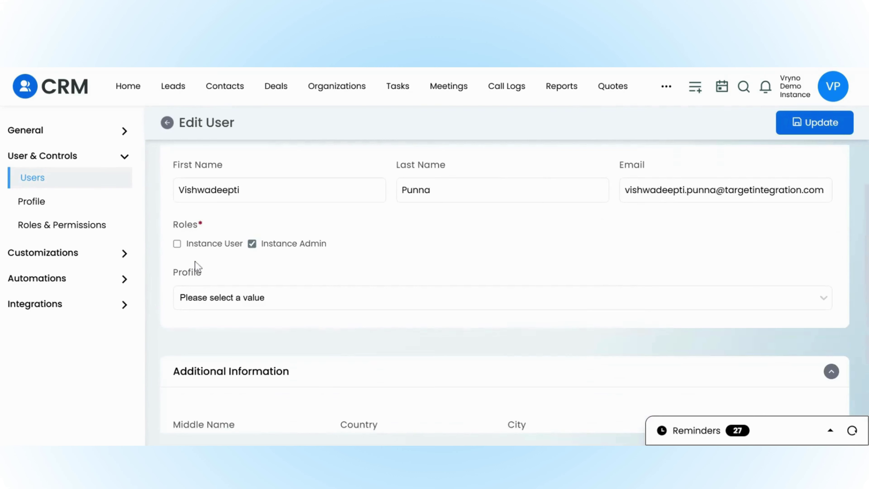
scroll(329, 273, down, 3)
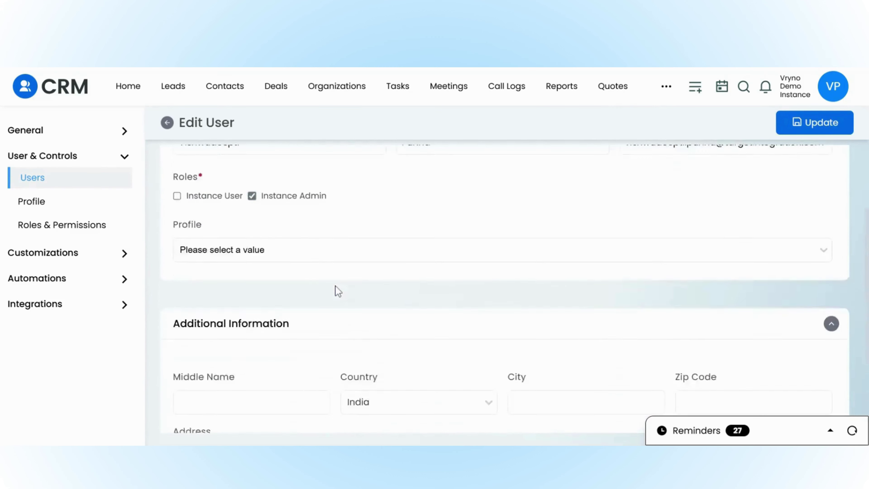
click(400, 194)
click(374, 284)
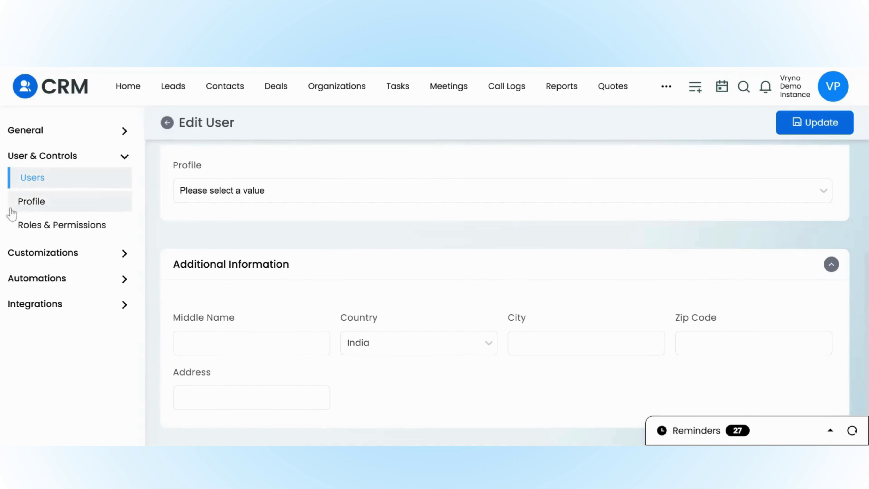
Open the data Profile settings and look through the Module Sharing Rules for all modules.
click(41, 210)
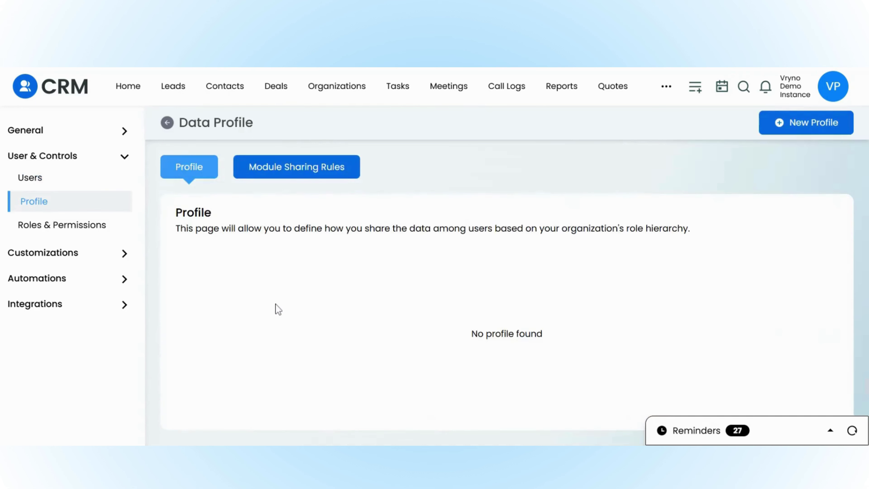
click(310, 167)
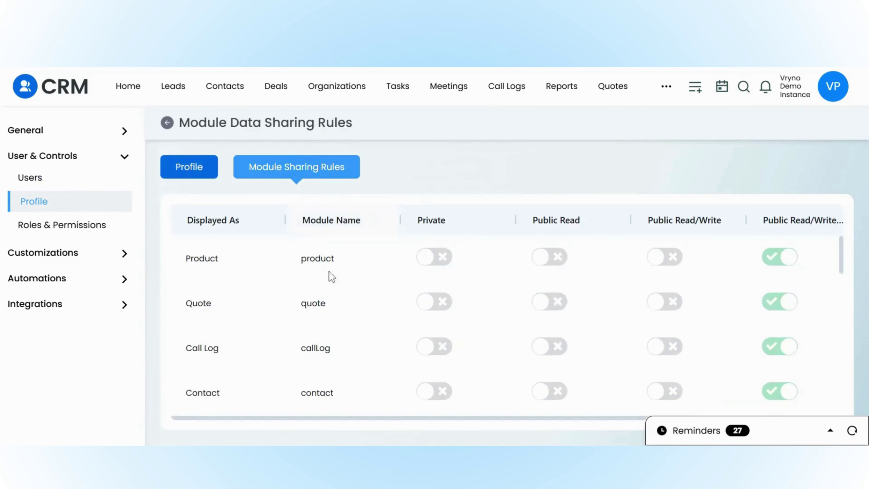
scroll(272, 277, down, 15)
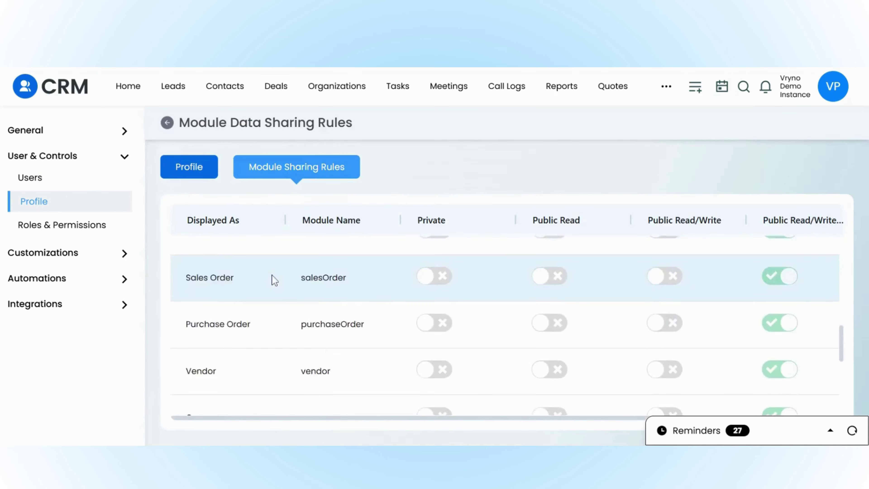
scroll(291, 292, down, 5)
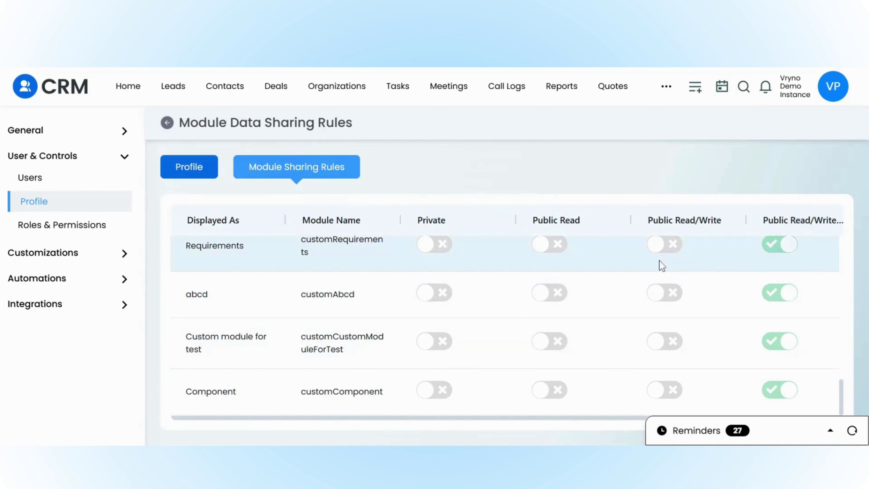
scroll(375, 342, up, 10)
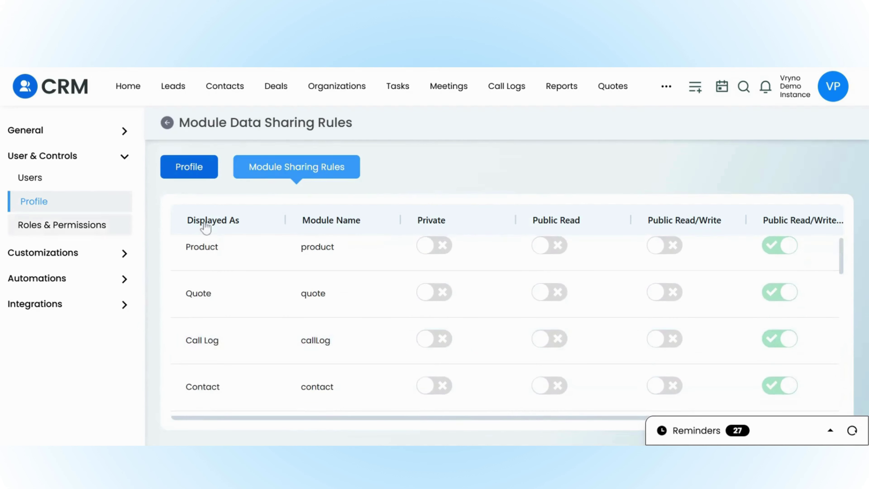
Open Roles & Permissions and review the roles list, including the edit and further actions offered for the Instance User role.
click(104, 227)
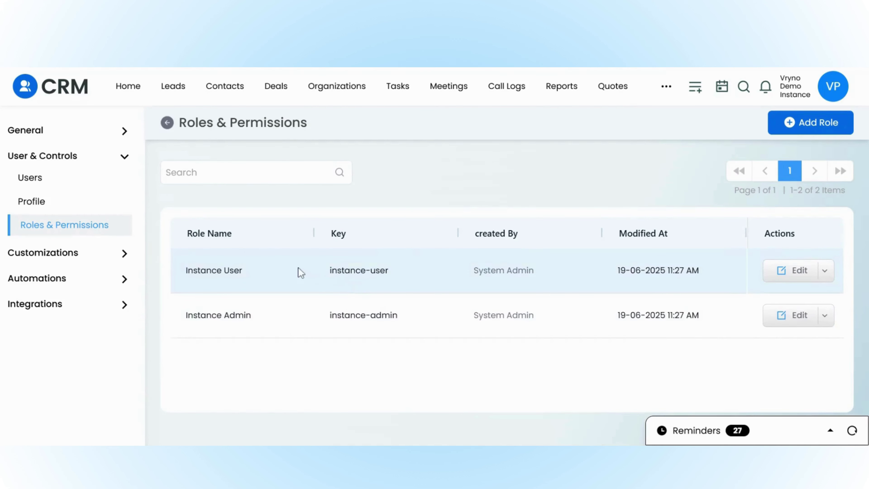
click(785, 272)
click(554, 227)
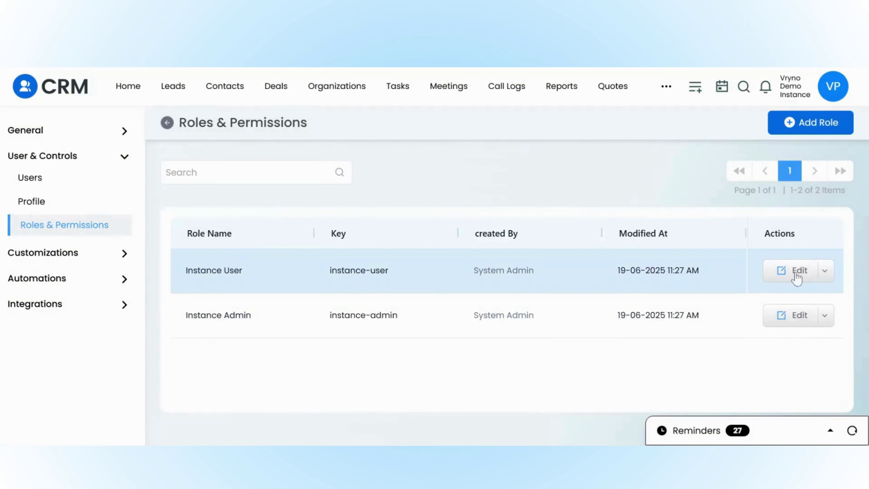
click(825, 271)
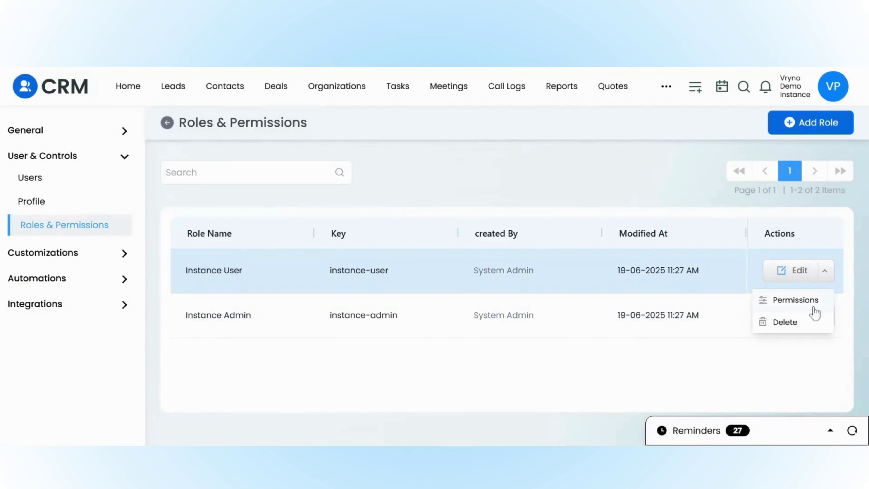
click(720, 379)
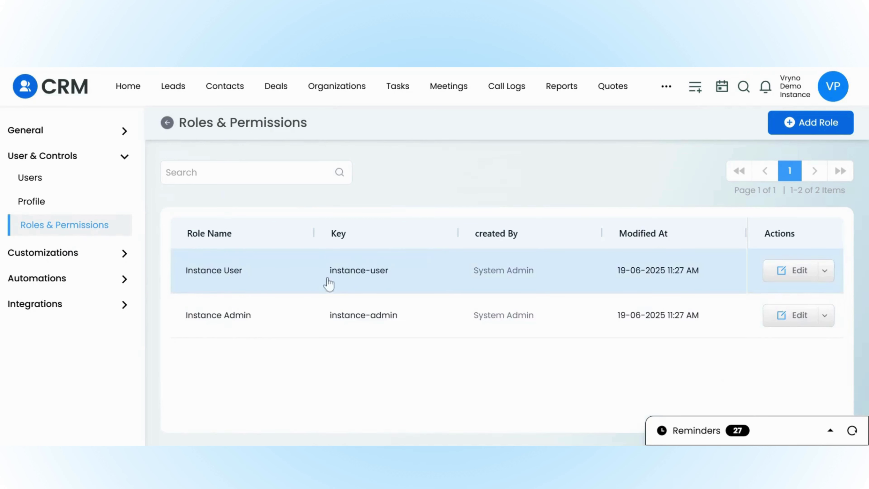
click(171, 125)
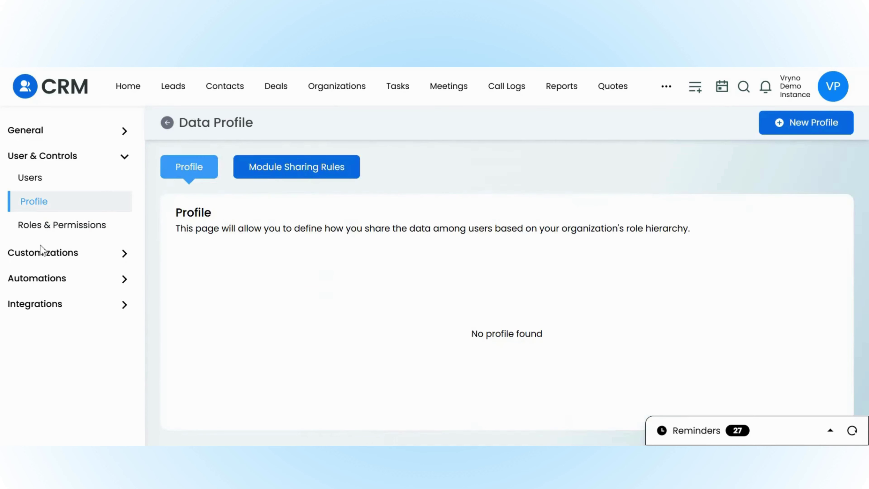
Open the Top Menu navigation group under Customizations, review its modules' visibility and try moving the Contacts entry above Leads.
click(72, 260)
click(56, 279)
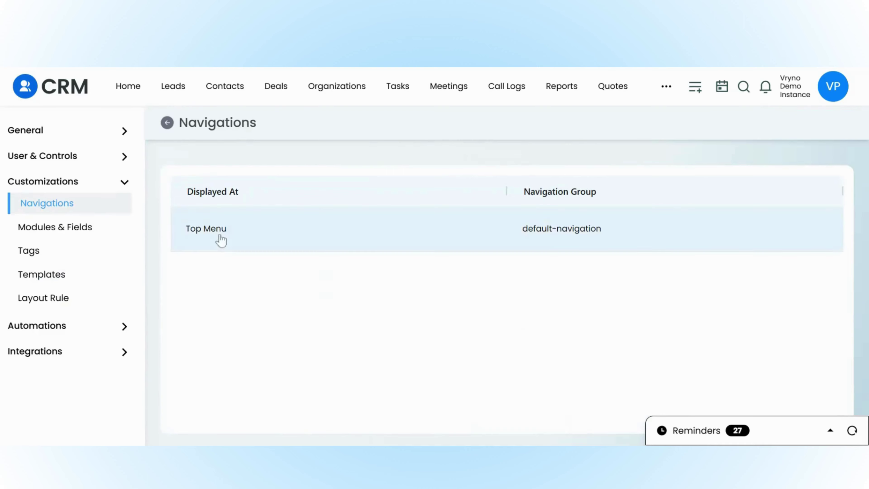
click(220, 240)
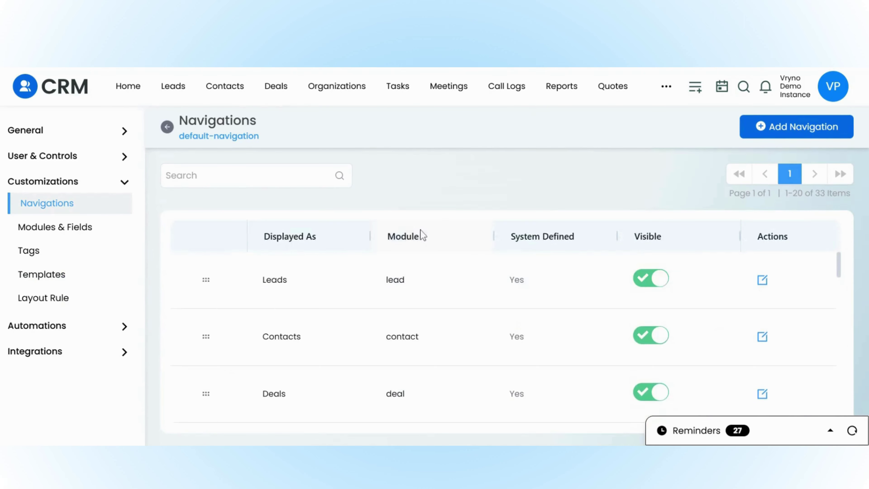
scroll(363, 323, down, 2)
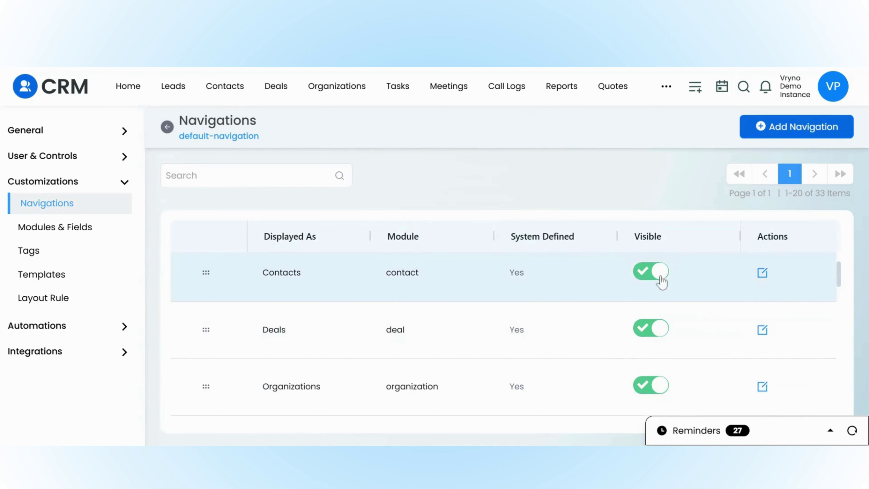
scroll(661, 325, down, 15)
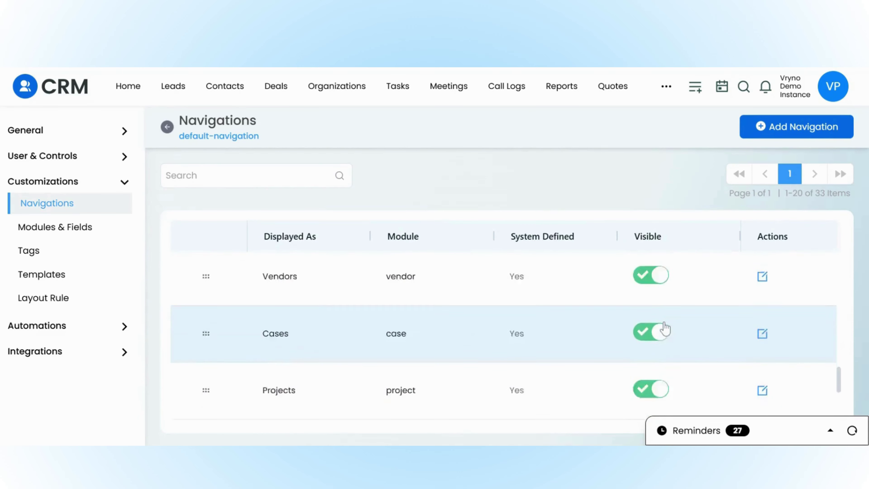
scroll(279, 374, up, 15)
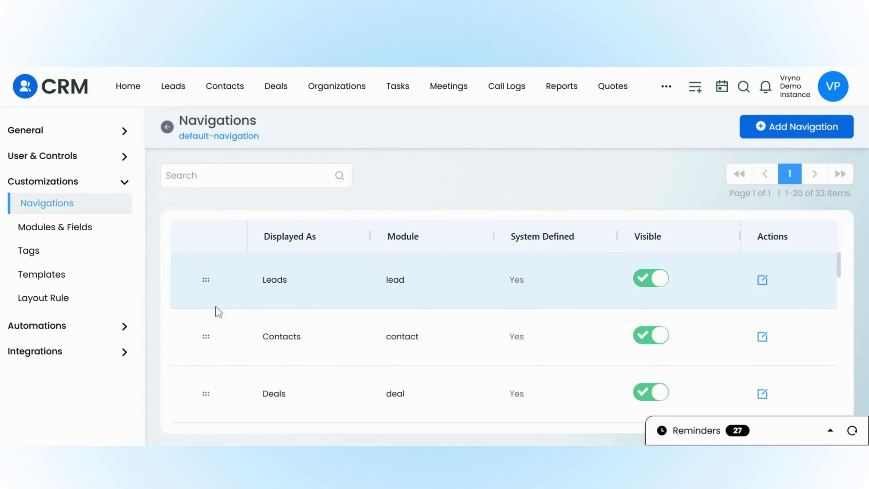
drag(208, 341, 201, 274)
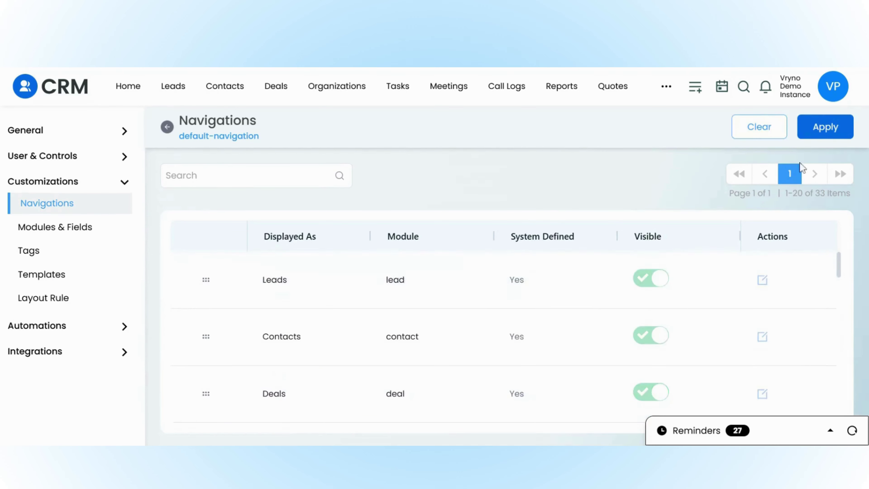
Look through the Modules & Fields list and open the Email Template list under Customizations.
click(77, 227)
scroll(452, 281, down, 2)
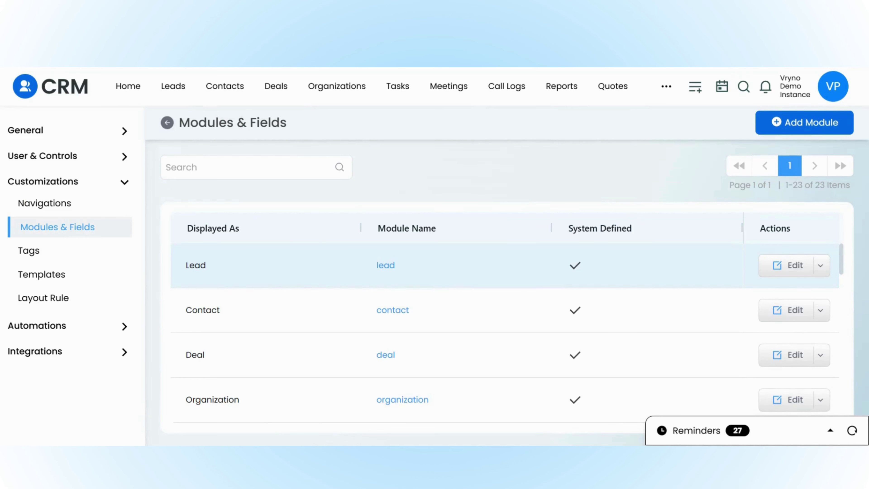
click(73, 281)
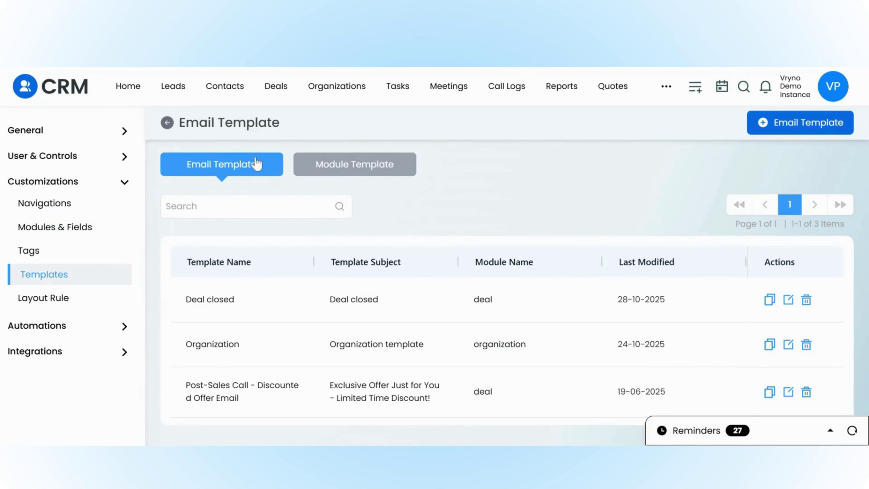
Open a blank email template form and review its module, name and subject fields and editor options without filling them in.
click(762, 134)
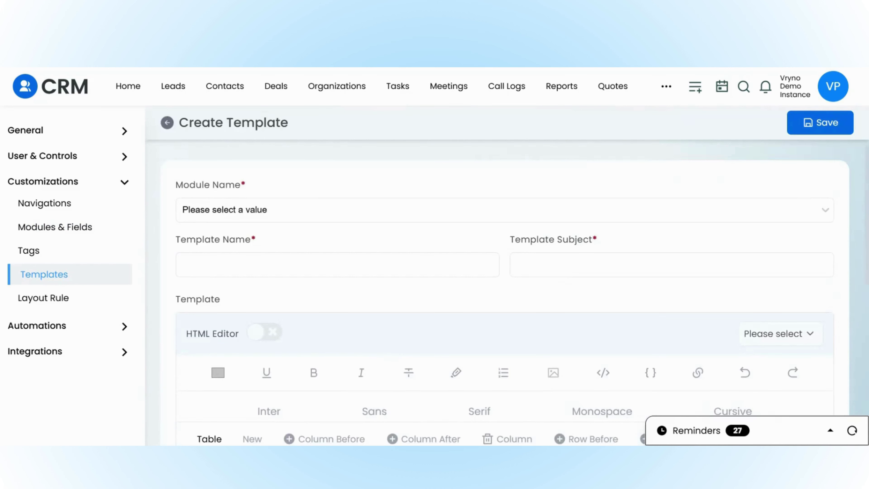
scroll(397, 237, down, 4)
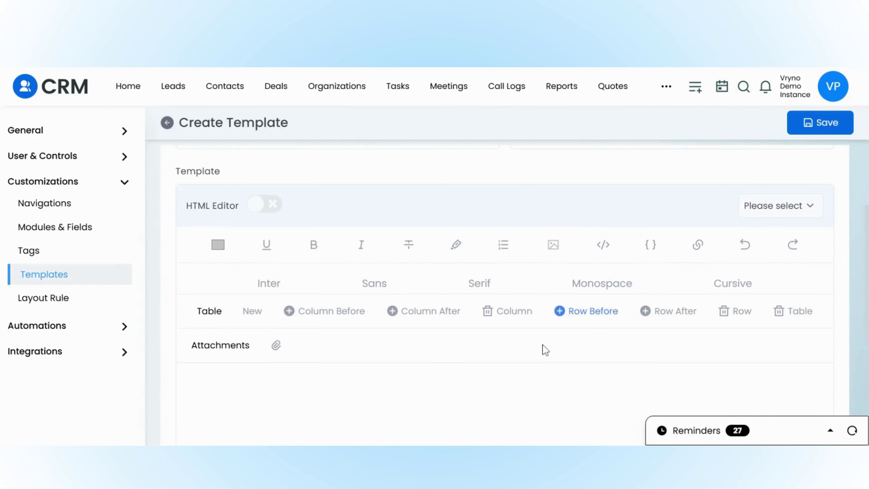
scroll(517, 404, up, 4)
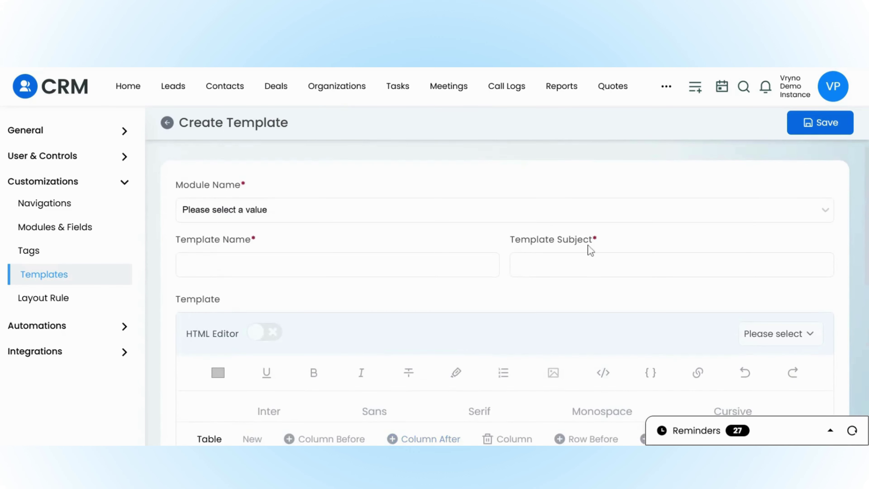
scroll(383, 364, down, 8)
scroll(694, 241, down, 2)
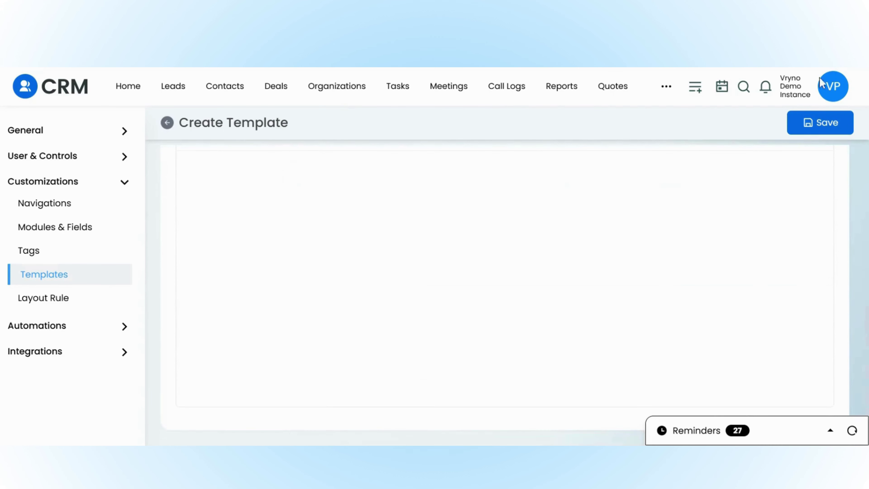
Review the Create Workflow form and its module choices under Automations, and open the Actions list.
click(37, 329)
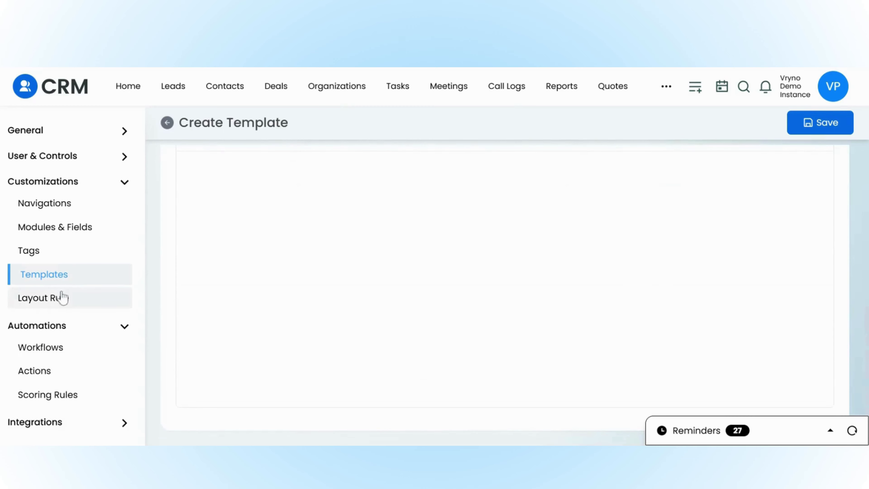
click(74, 347)
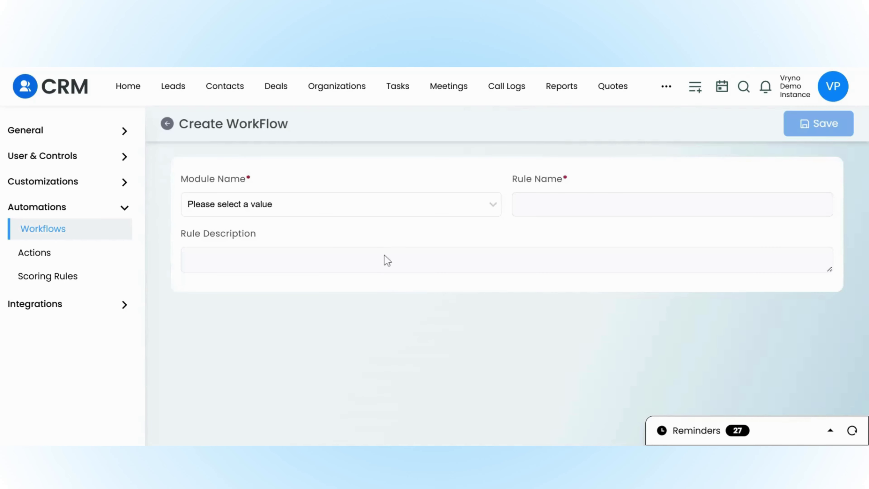
click(351, 208)
click(677, 305)
click(93, 261)
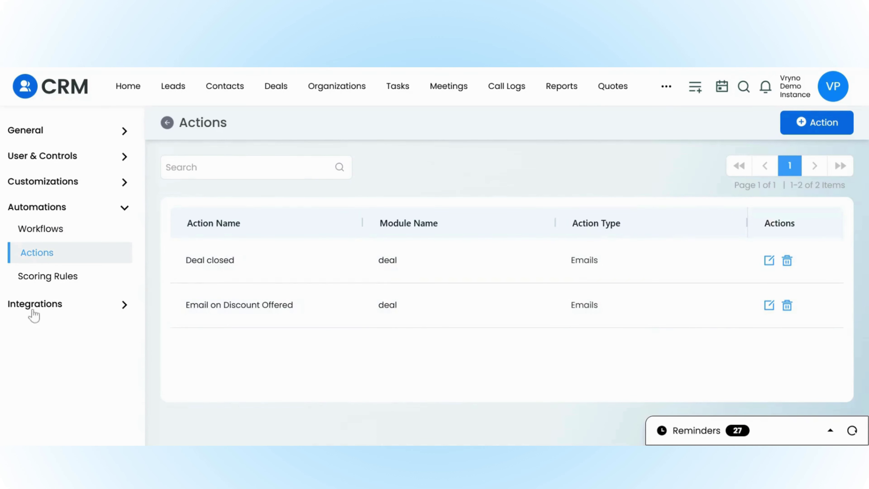
Review the Email, Calendar, IVR, Facebook and Whatsapp pages under Integrations and return to the Home dashboard.
click(46, 306)
click(46, 326)
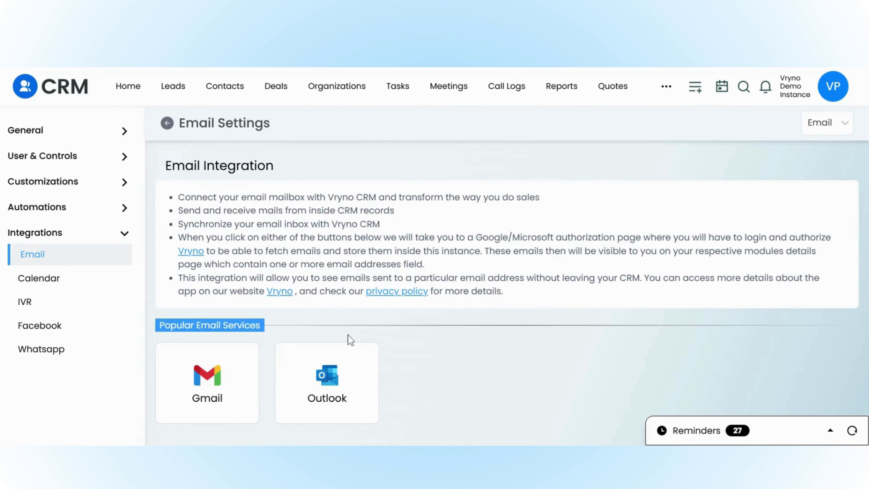
click(91, 281)
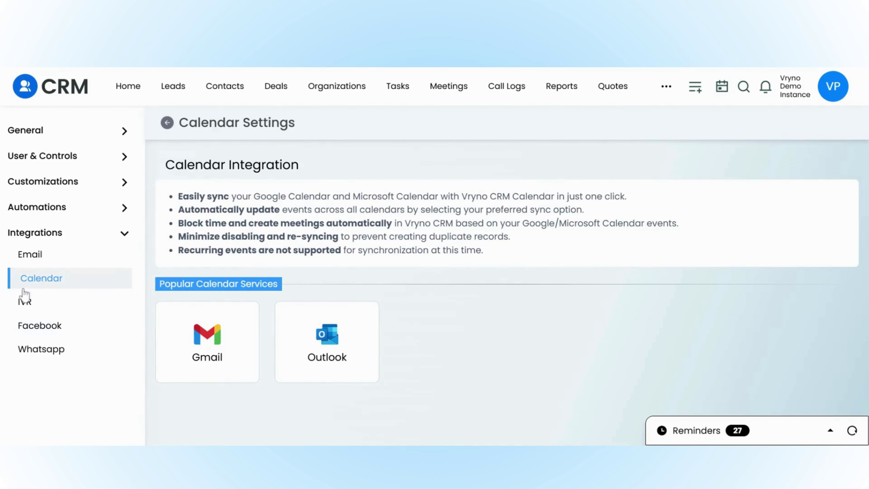
click(69, 308)
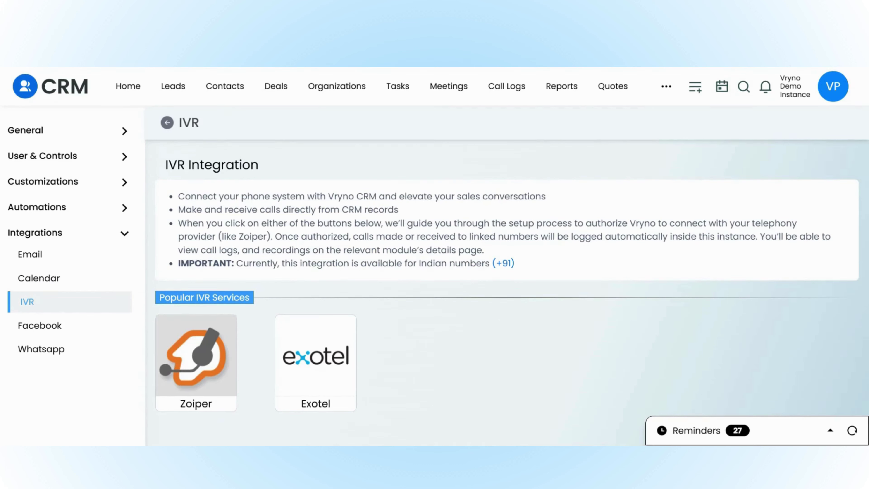
click(36, 329)
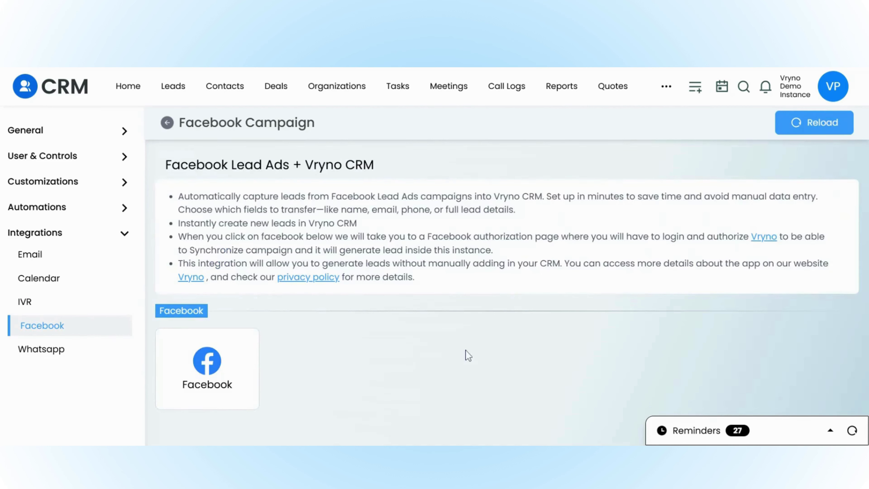
click(33, 352)
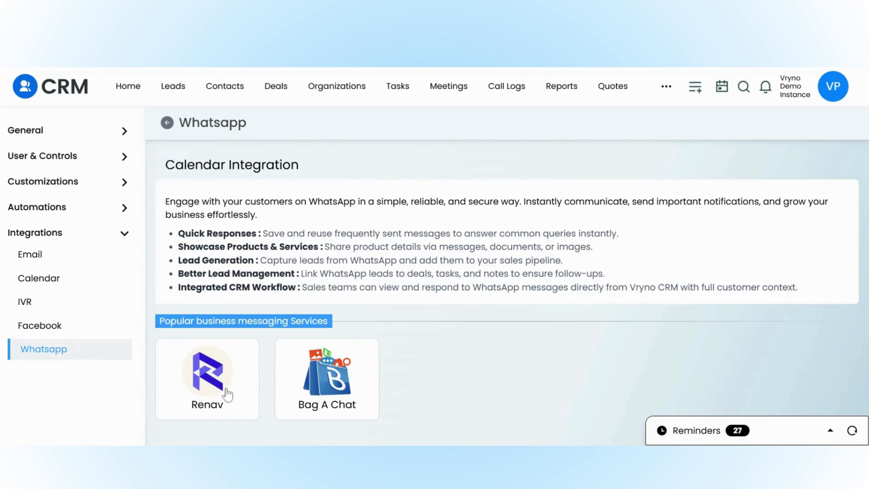
click(115, 93)
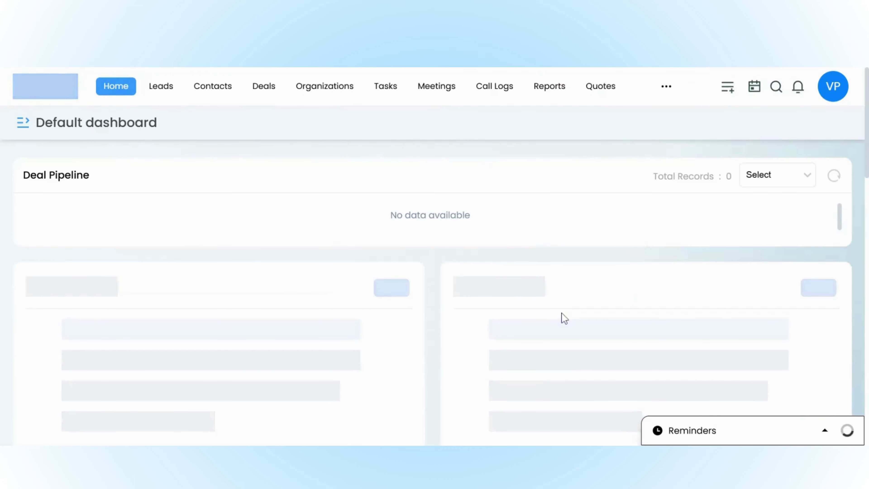